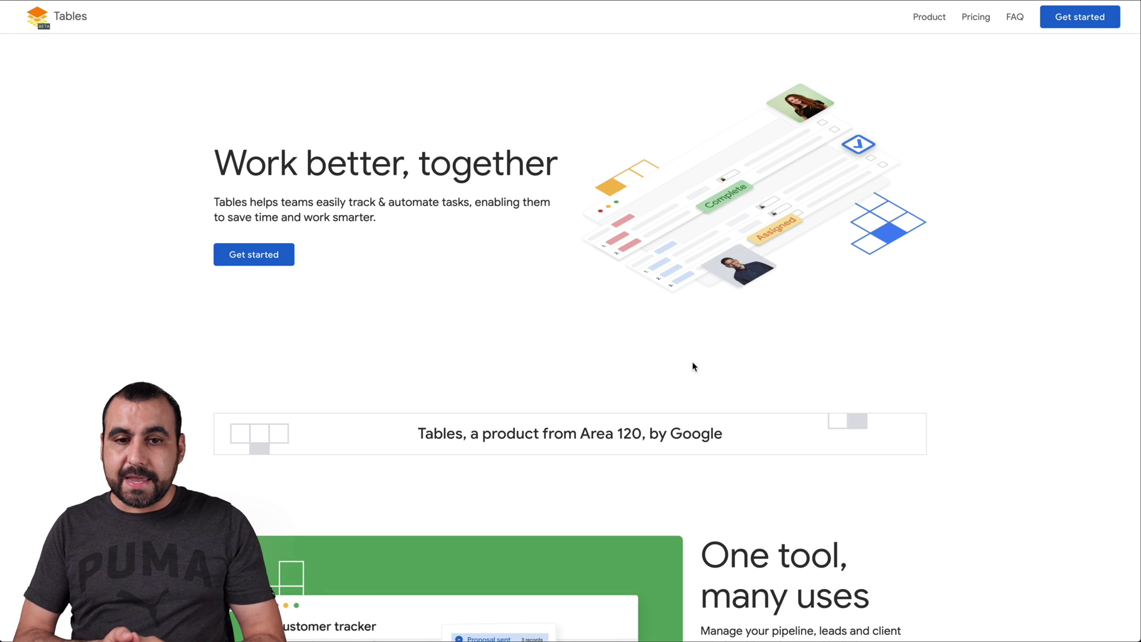
scroll(693, 365, "down", 2)
scroll(692, 366, "down", 7)
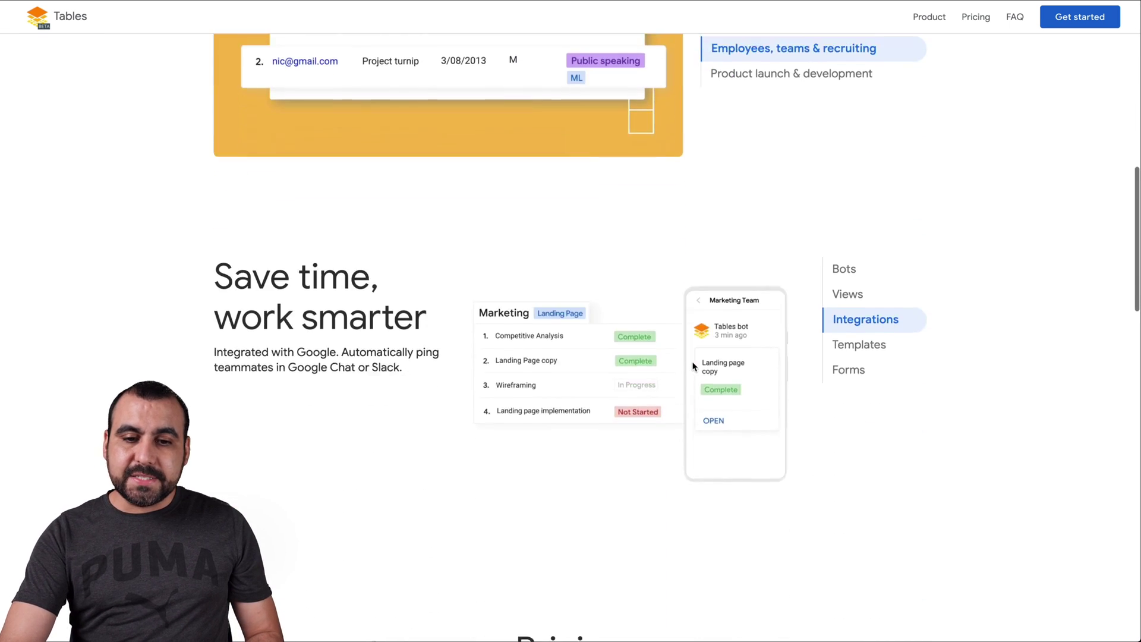
scroll(693, 366, "down", 7)
scroll(693, 366, "up", 1)
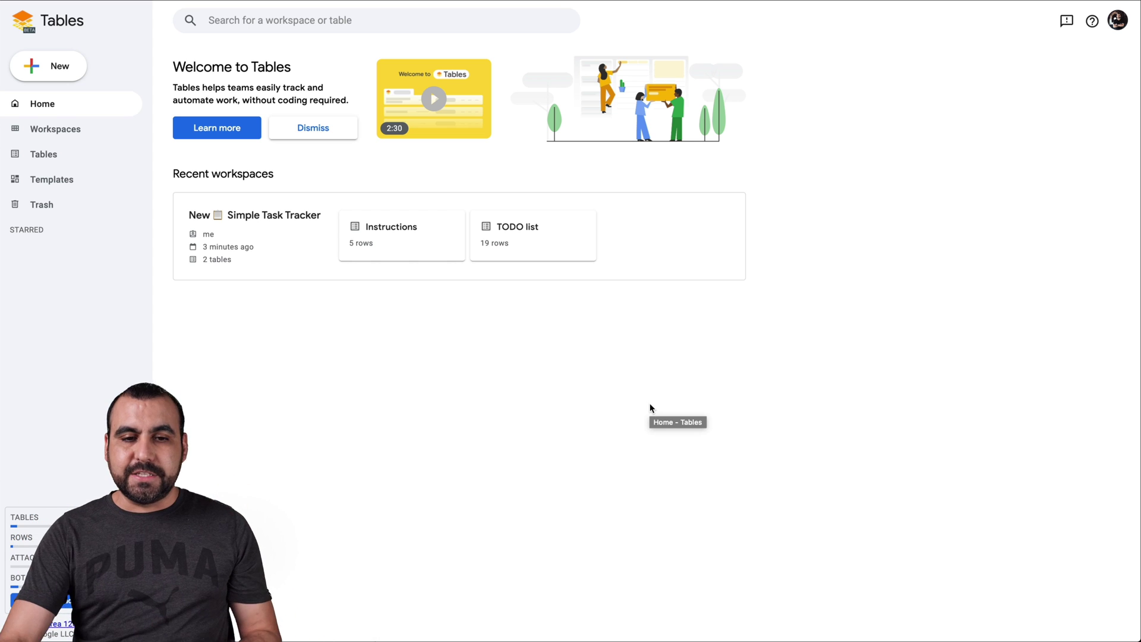
Show the Simple Task Tracker's TODO list as a kanban board grouped by category.
left_click(481, 229)
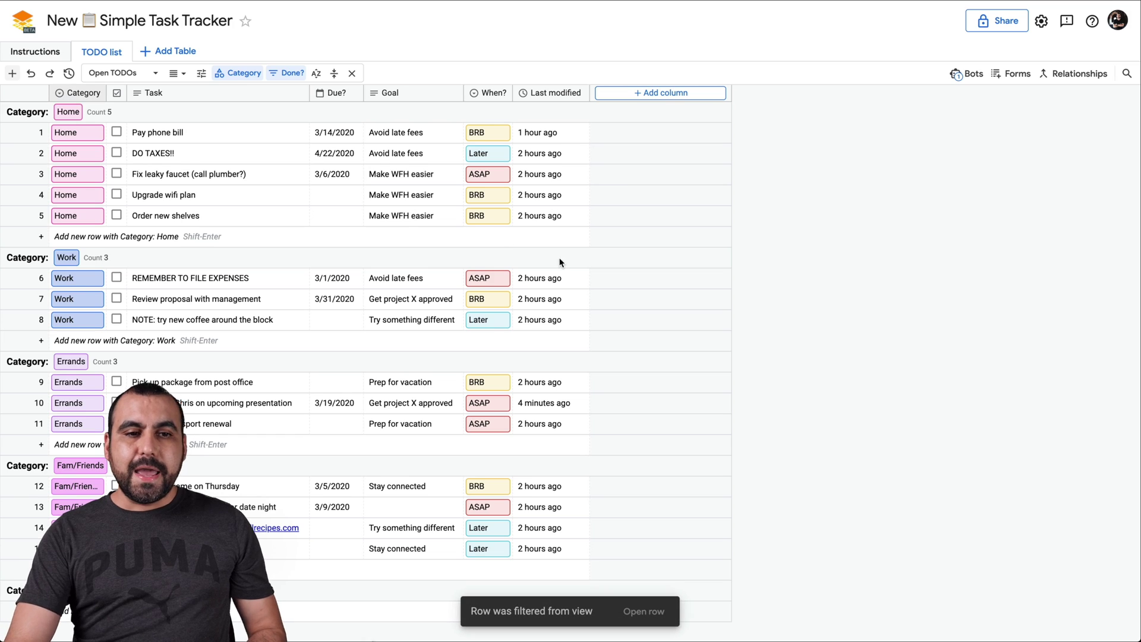
left_click(173, 74)
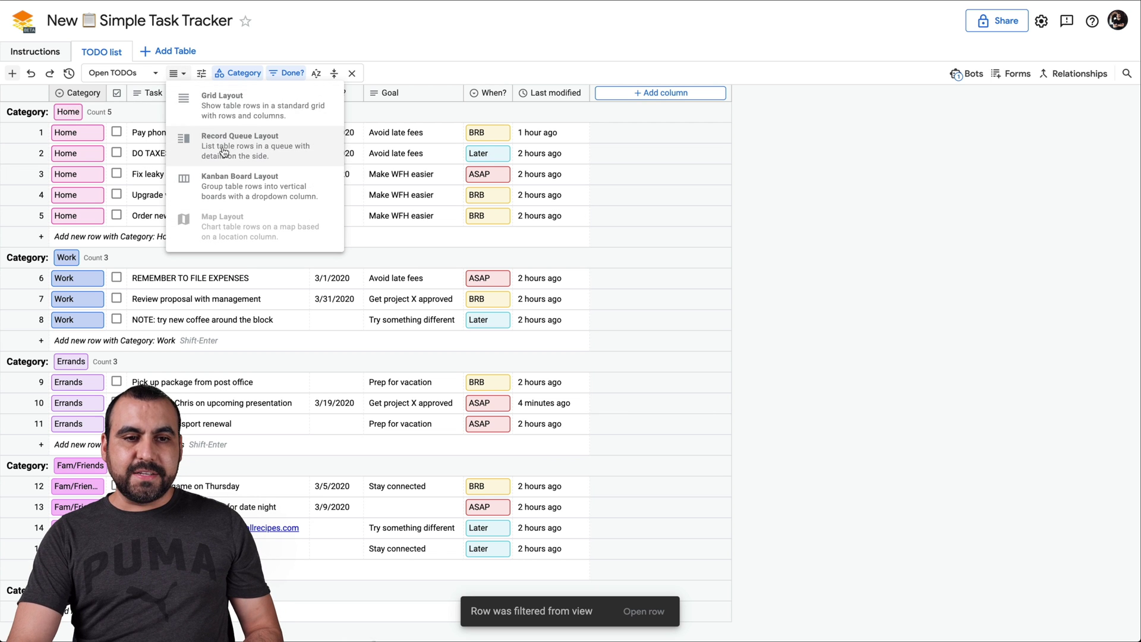
left_click(224, 182)
left_click(652, 443)
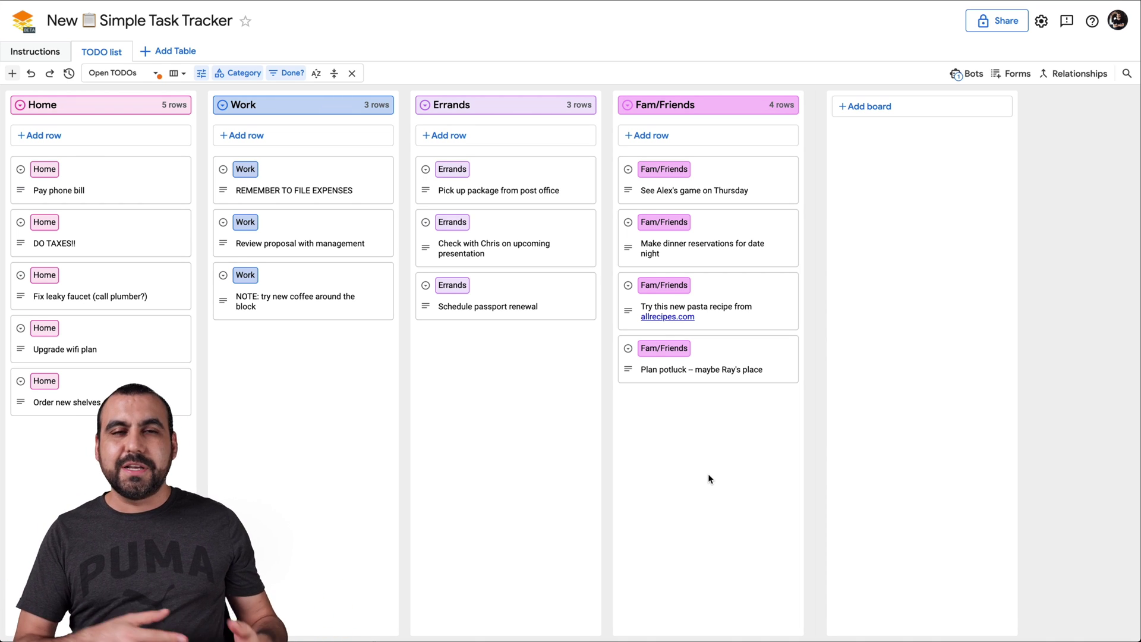
Drag Schedule passport renewal into Fam/Friends and back into Errands.
mouse_move(474, 298)
left_mouse_down()
mouse_move(658, 350)
mouse_move(524, 308)
left_mouse_up()
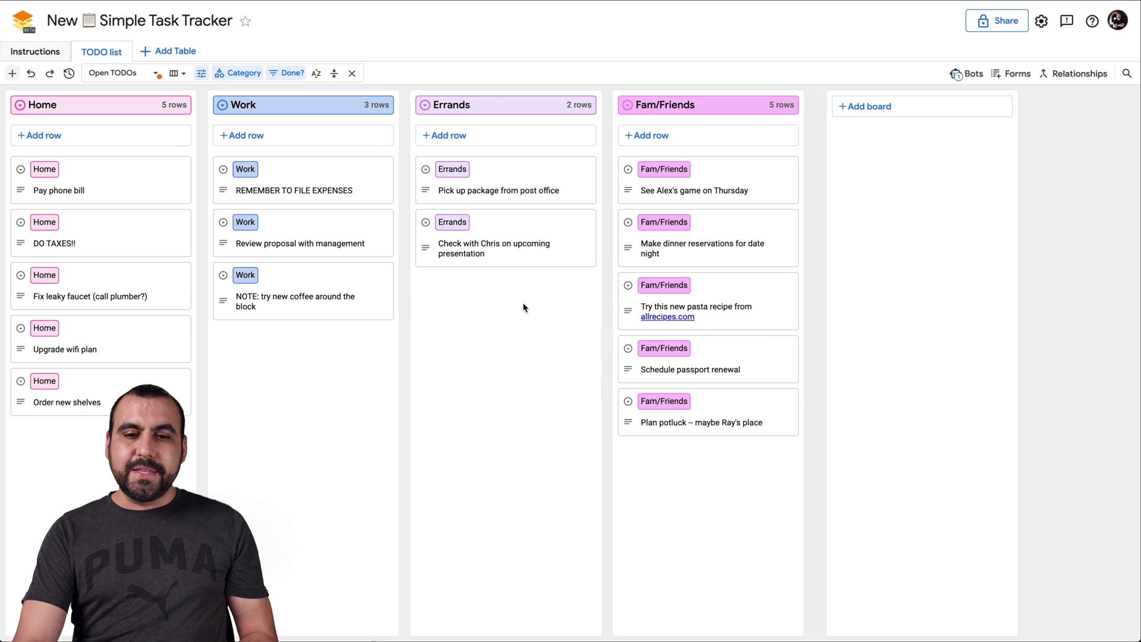
left_click_drag(695, 349, 496, 293)
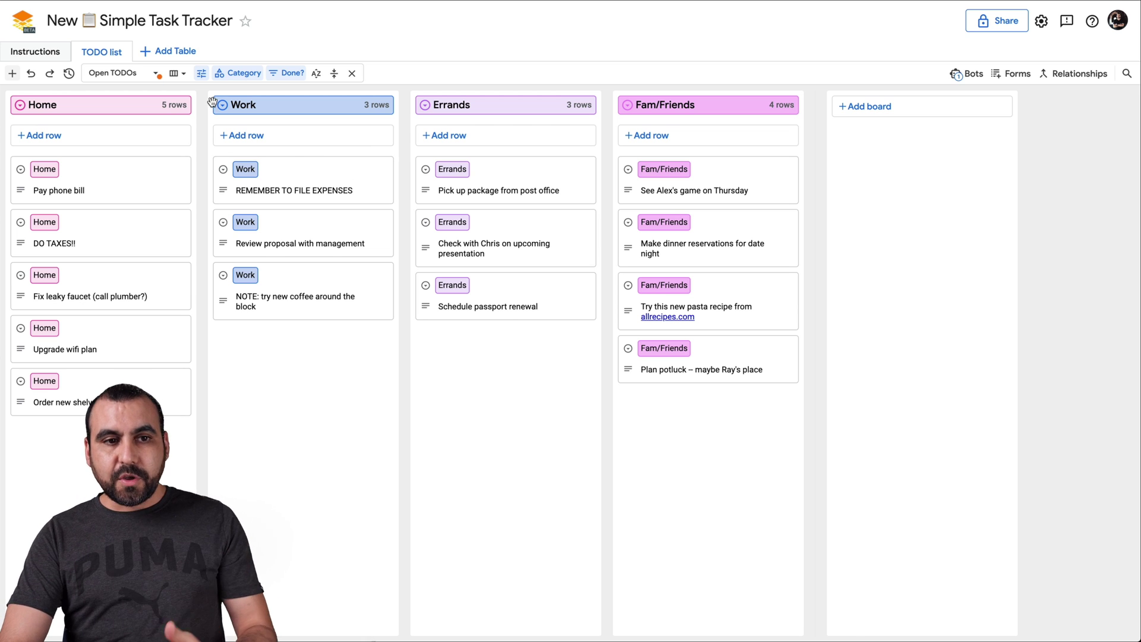
From Home, create a blank workspace and a new blank table, Table 1.
left_click(19, 27)
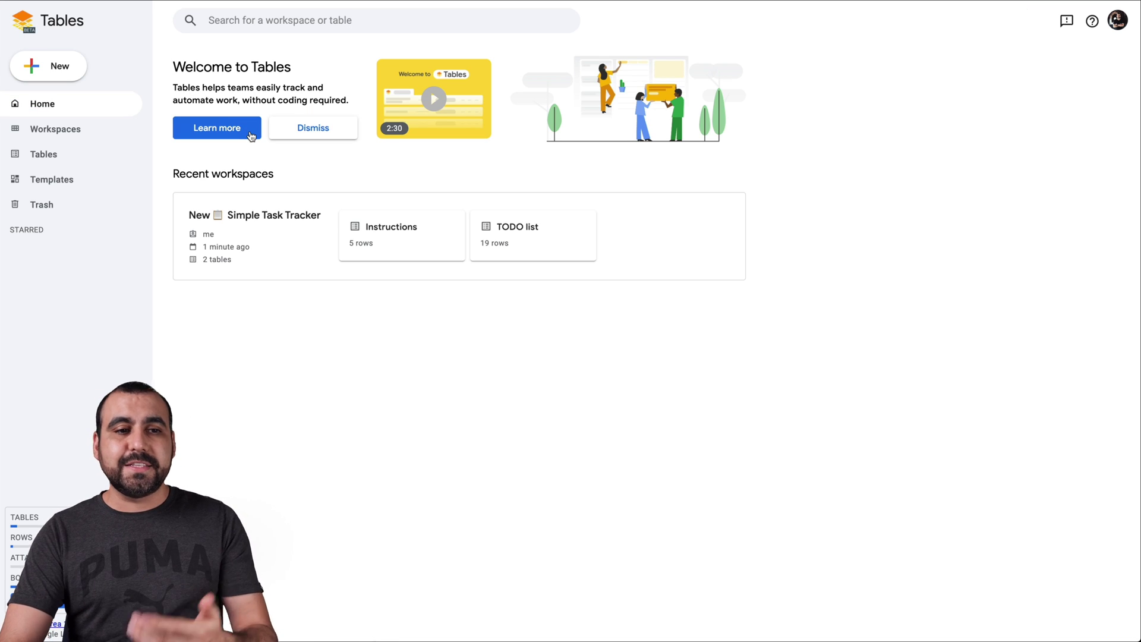
left_click(44, 76)
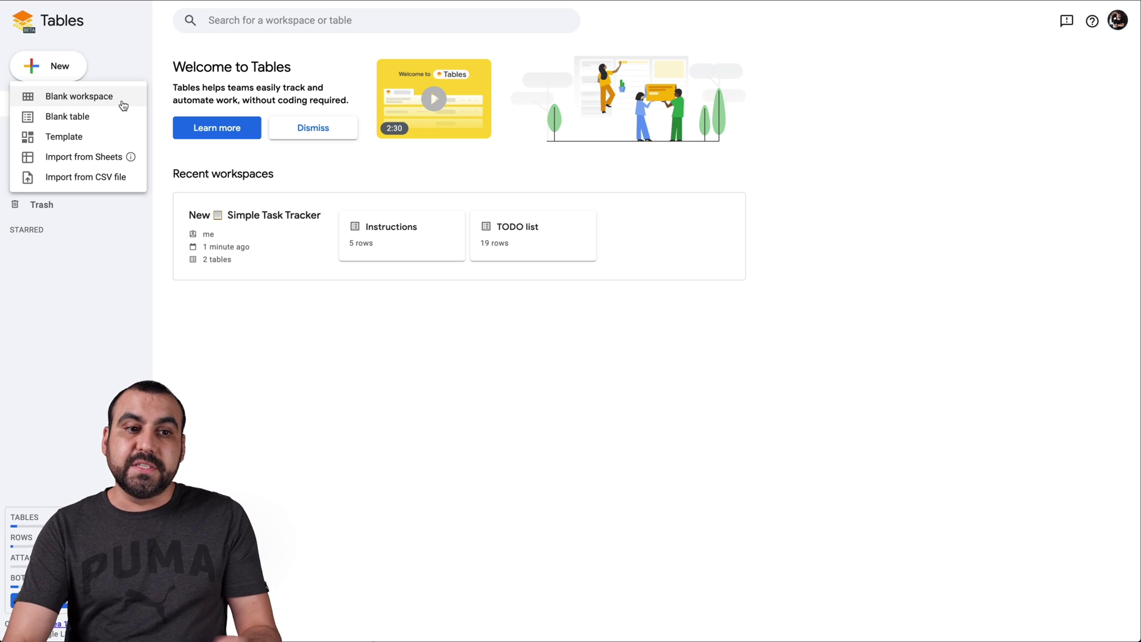
left_click(123, 106)
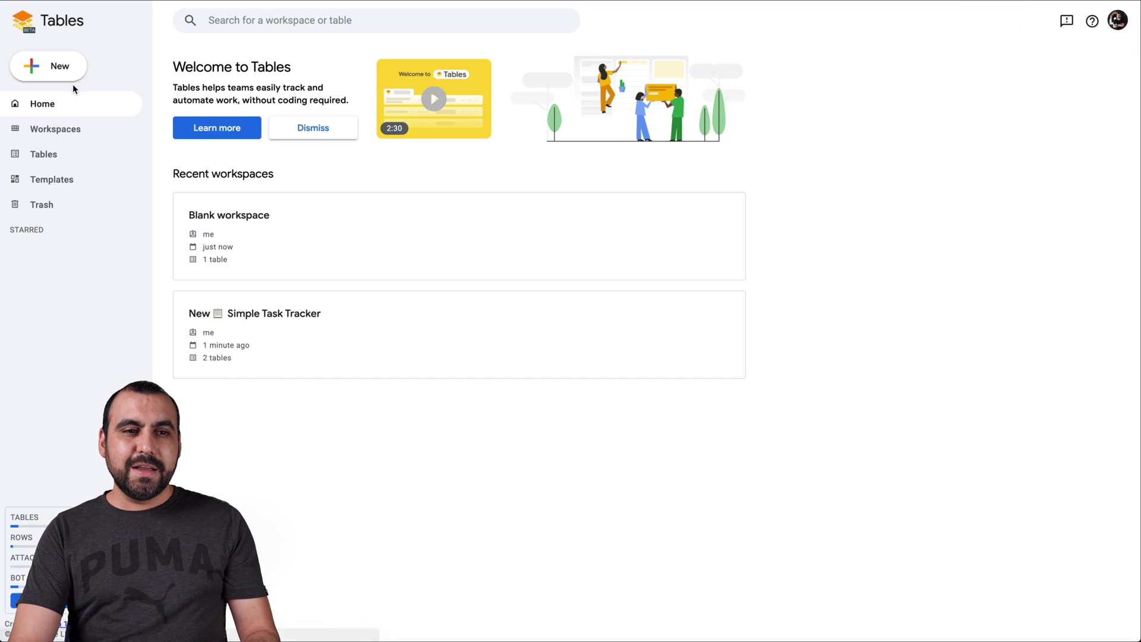
left_click(49, 69)
left_click(74, 114)
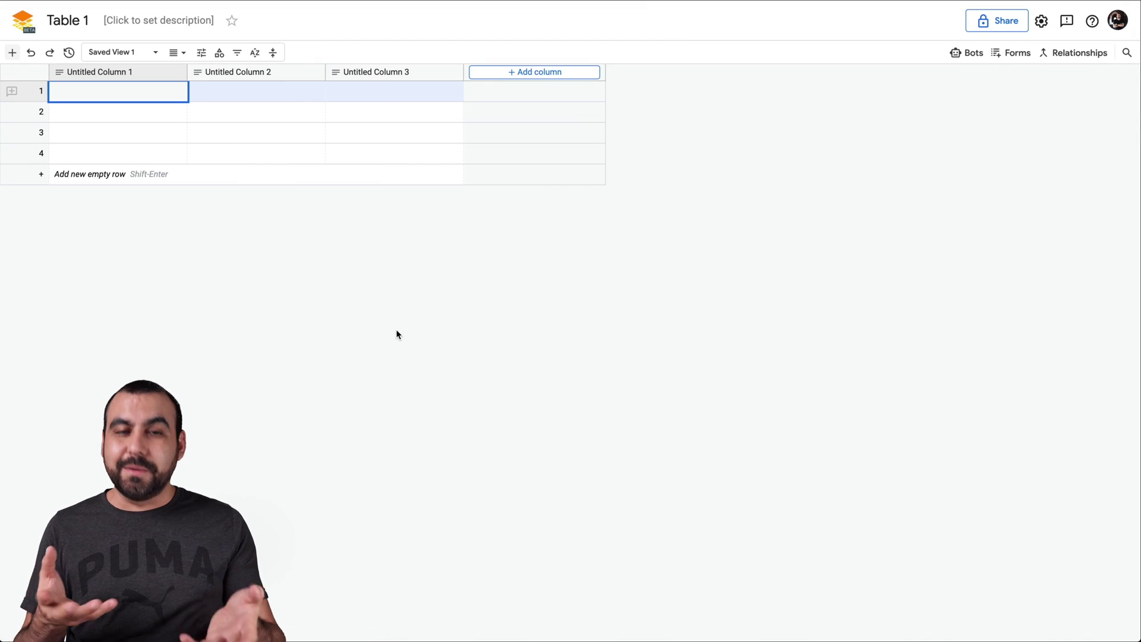
Name the first column TODO, keeping it as plain text.
left_click(103, 75)
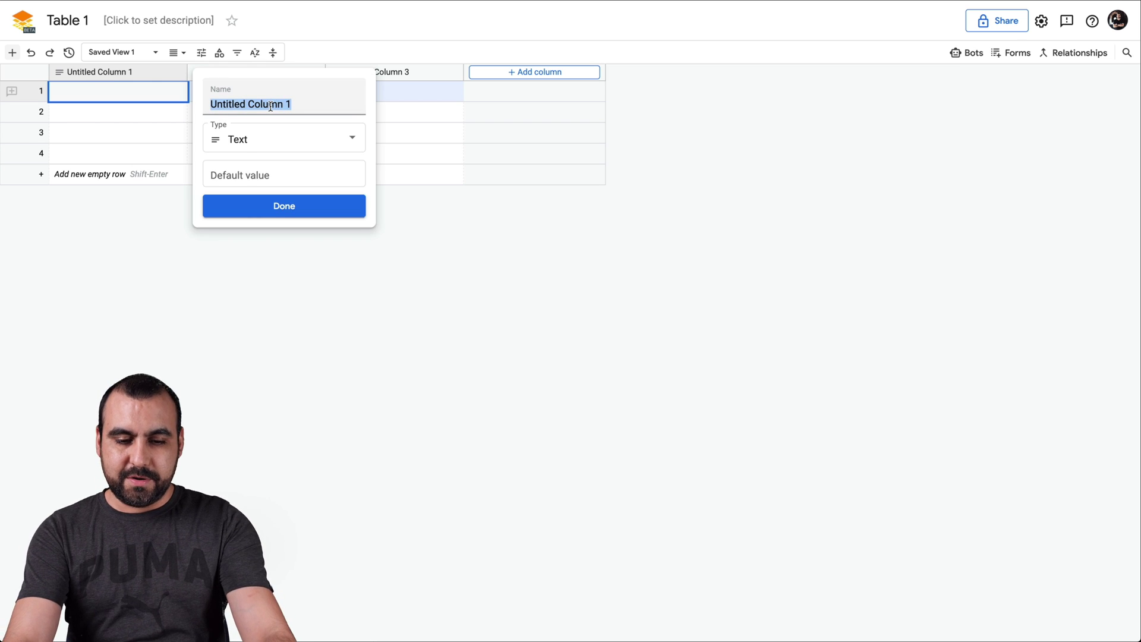
type("TODO")
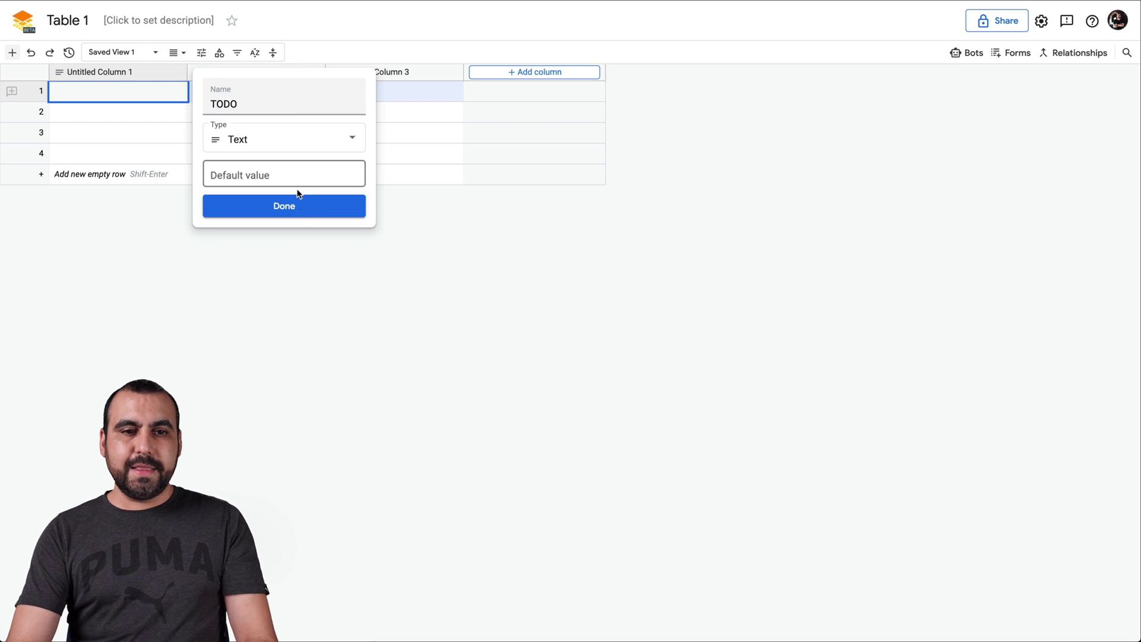
left_click(294, 147)
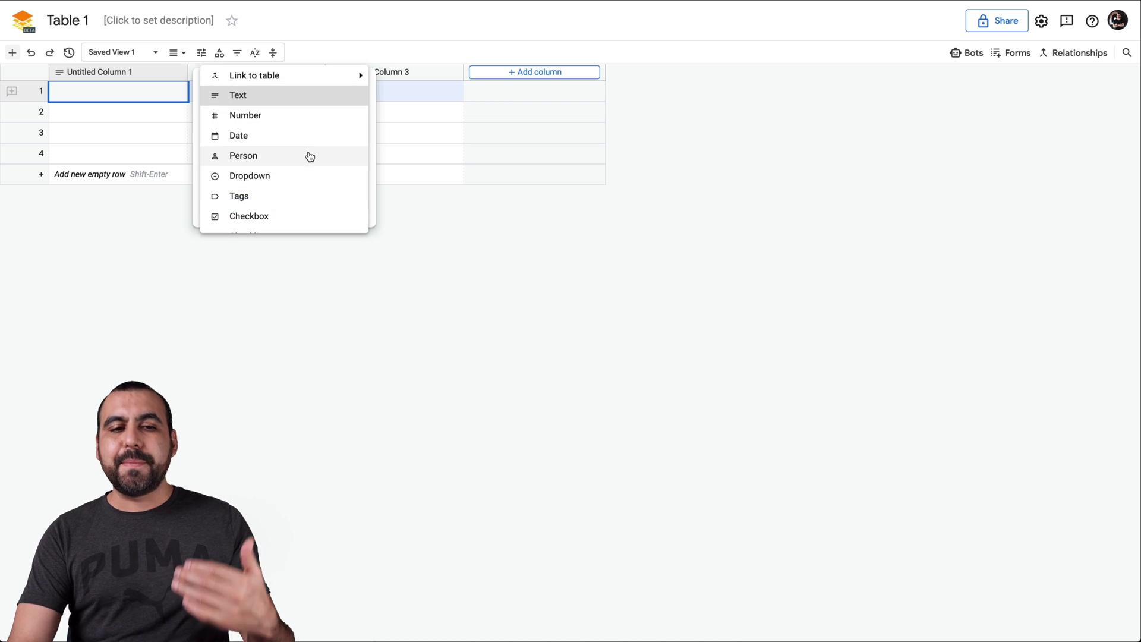
scroll(312, 160, "down", 3)
scroll(314, 165, "up", 1)
scroll(313, 165, "up", 3)
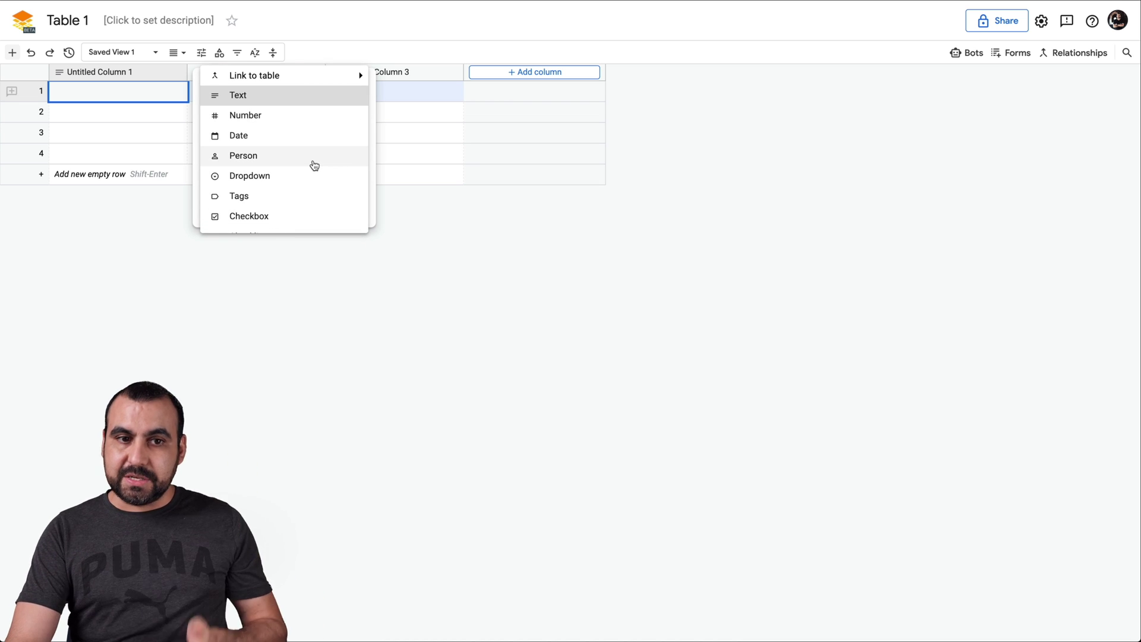
left_click(282, 99)
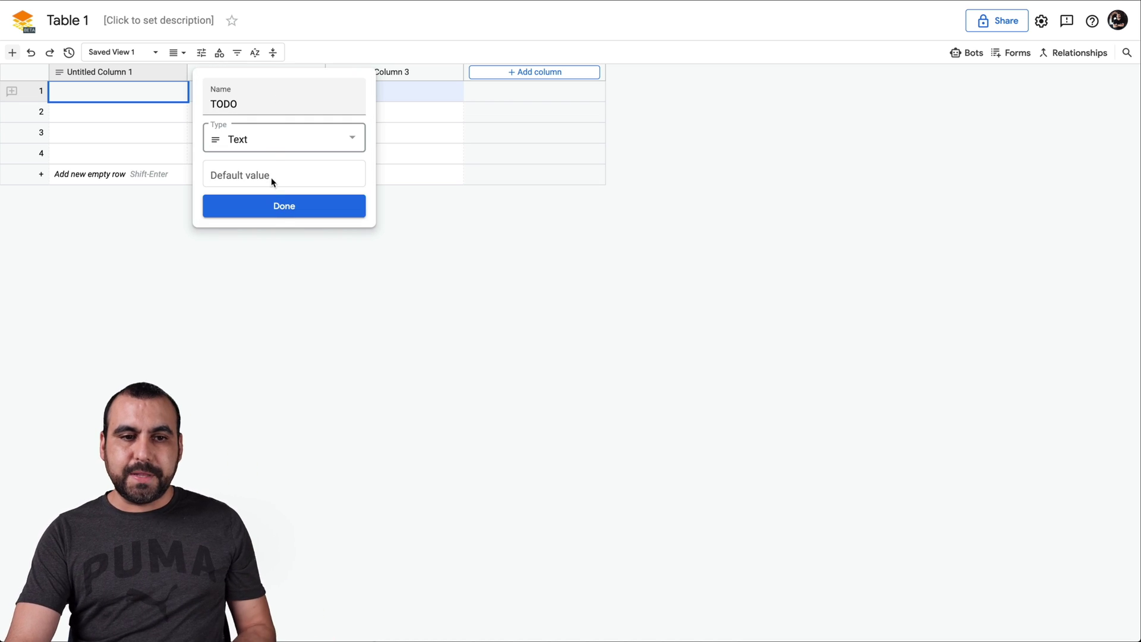
left_click(285, 209)
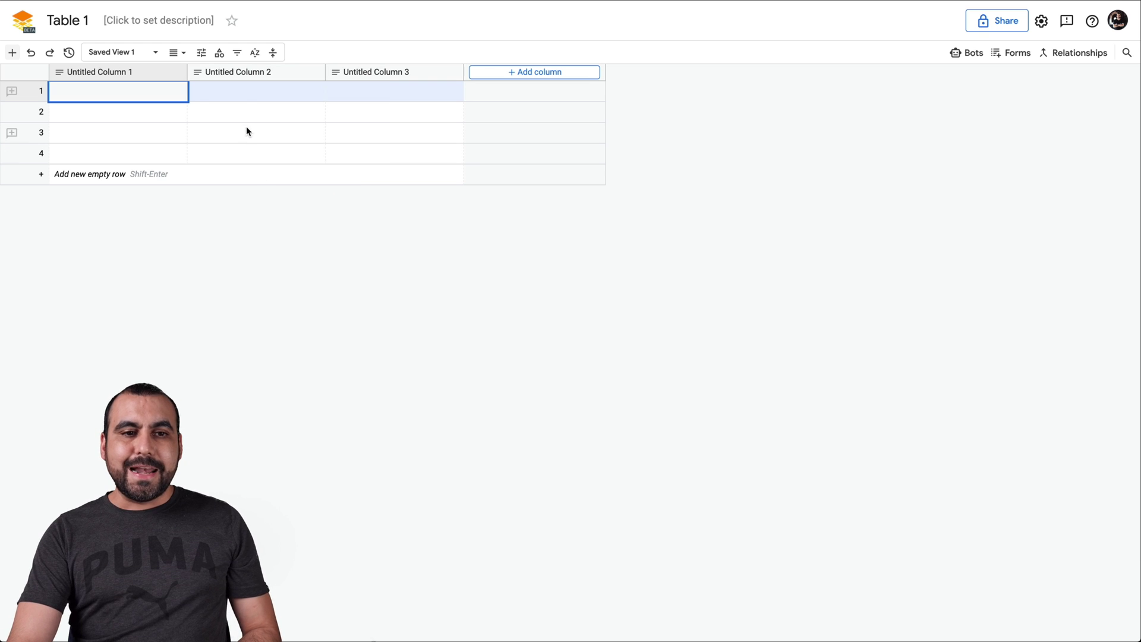
Make the second column, STATUS, a Dropdown type.
left_click(247, 77)
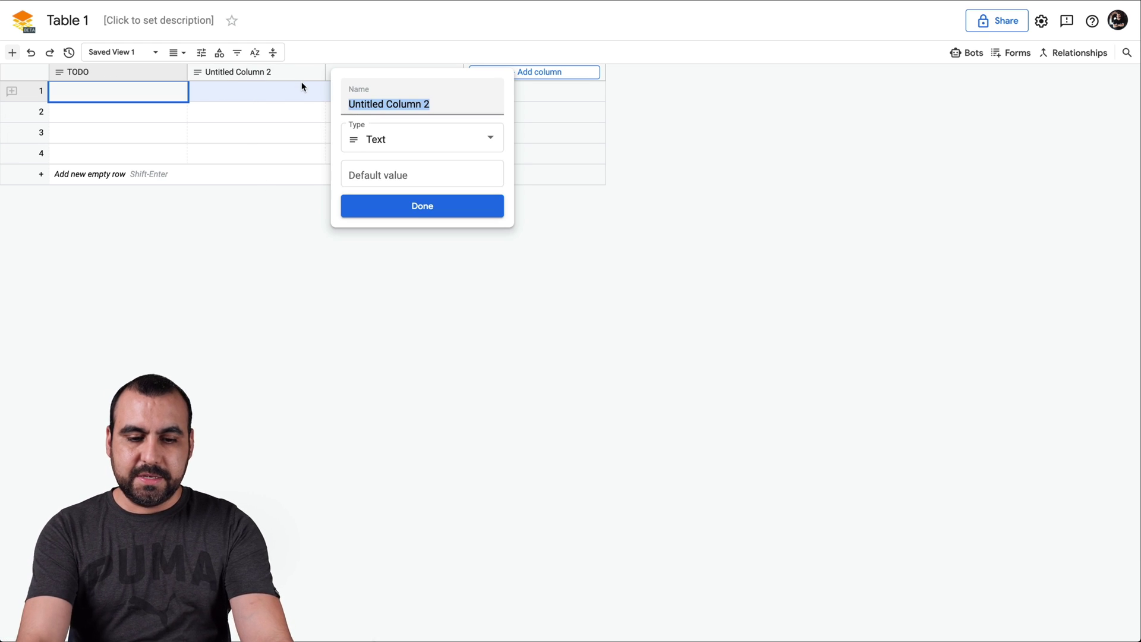
type("STATUS")
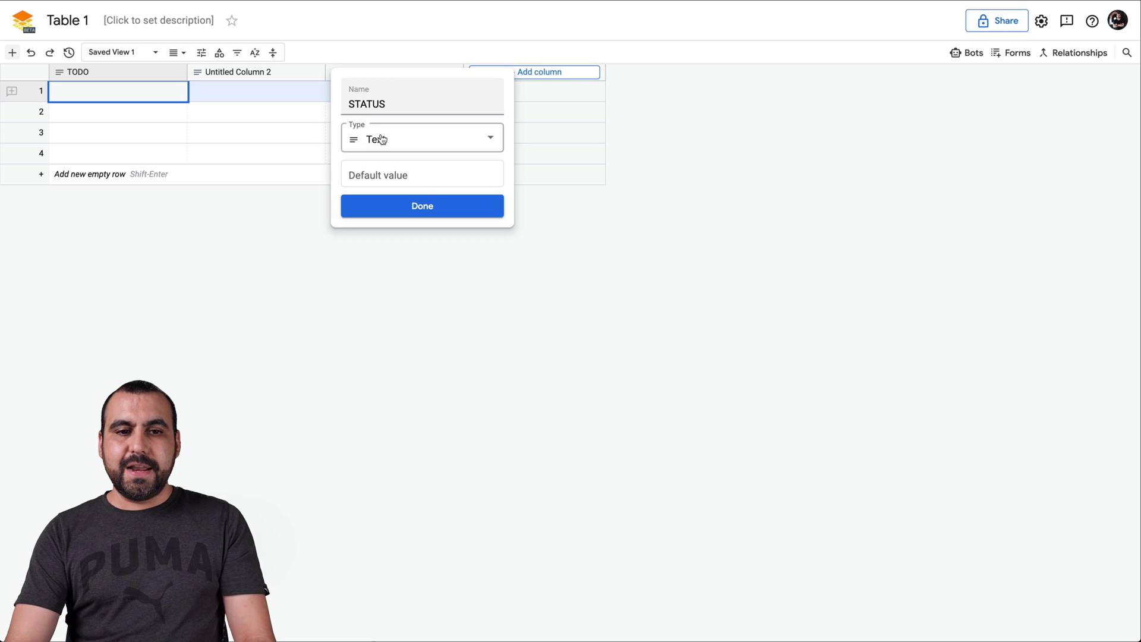
left_click(415, 139)
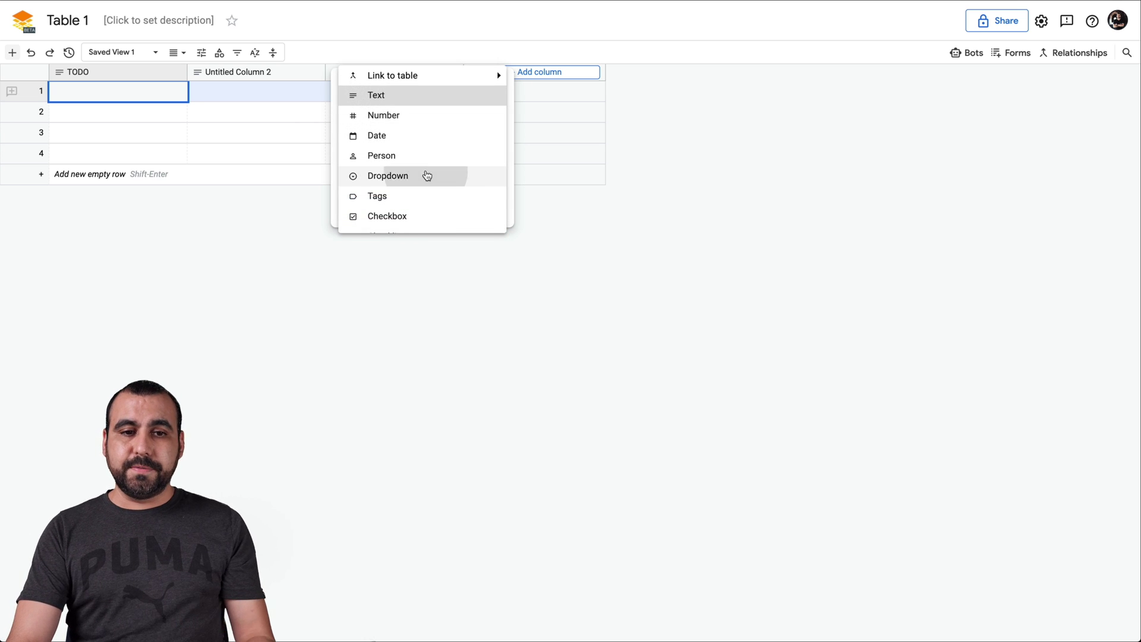
left_click(427, 176)
left_click(424, 294)
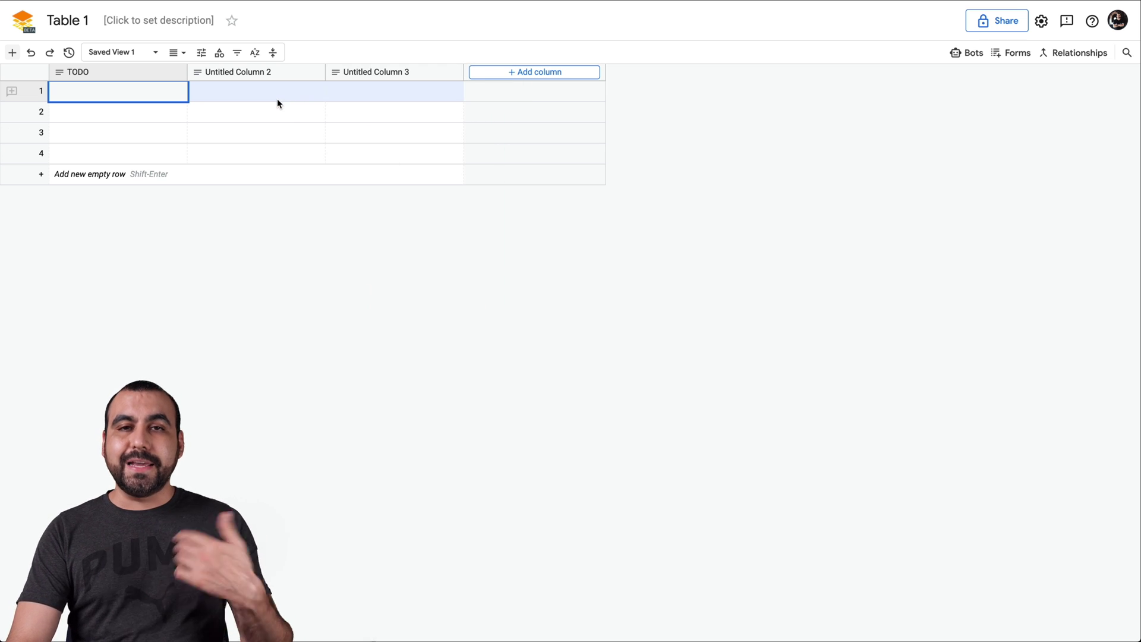
Add STATUS options PENDING, PROCESS, CANCELED and WORKING.
left_click(223, 76)
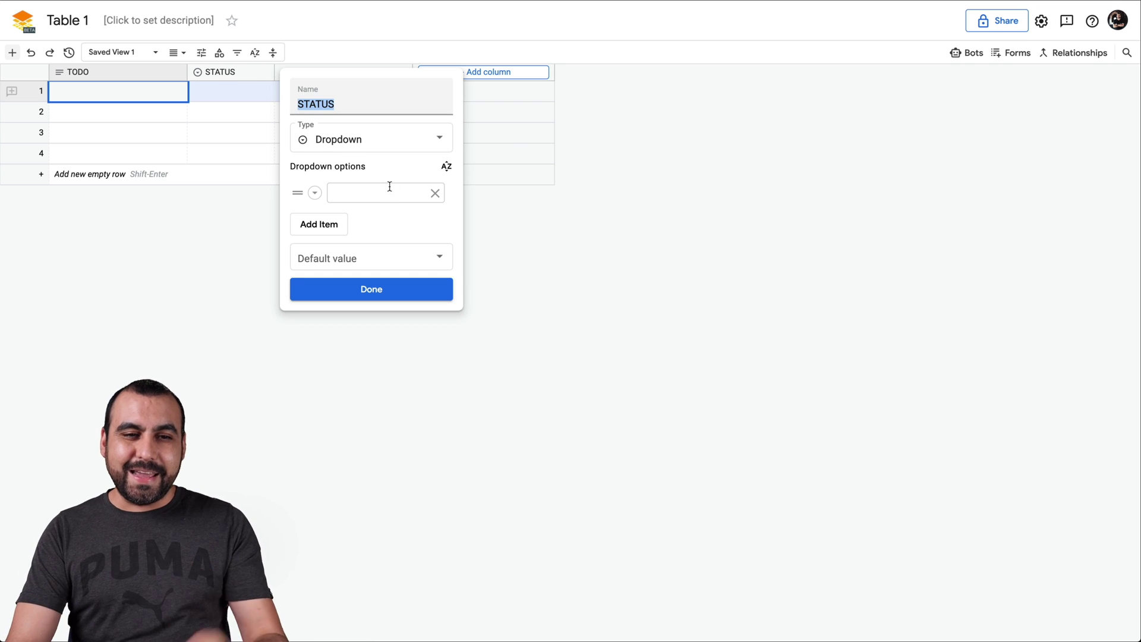
left_click(349, 198)
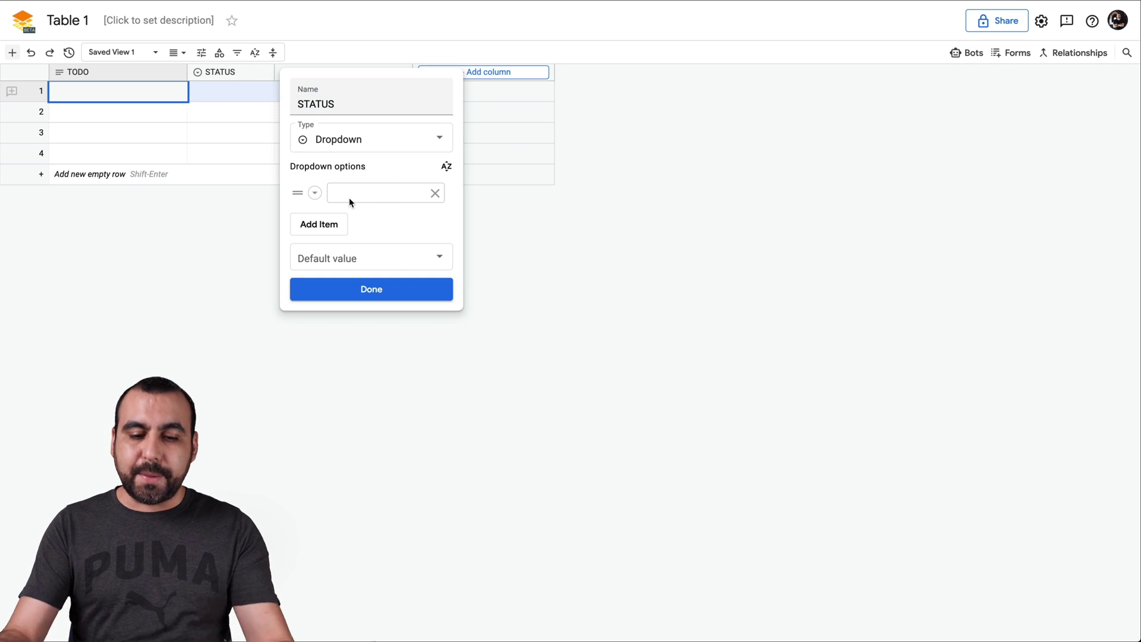
type("P")
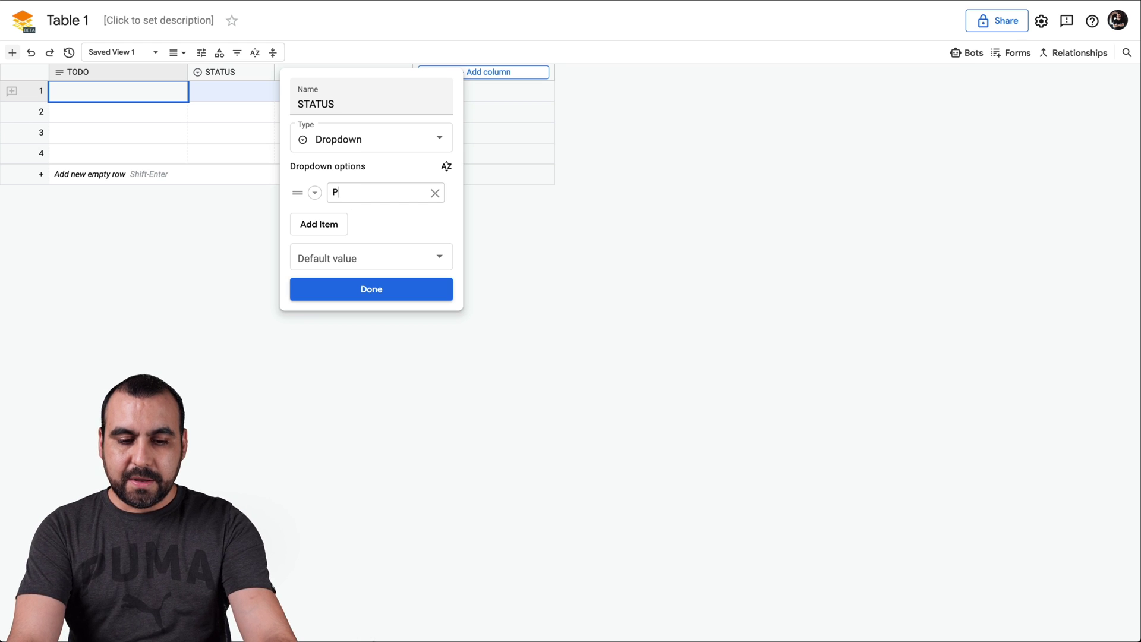
type("ENDING")
left_click(338, 222)
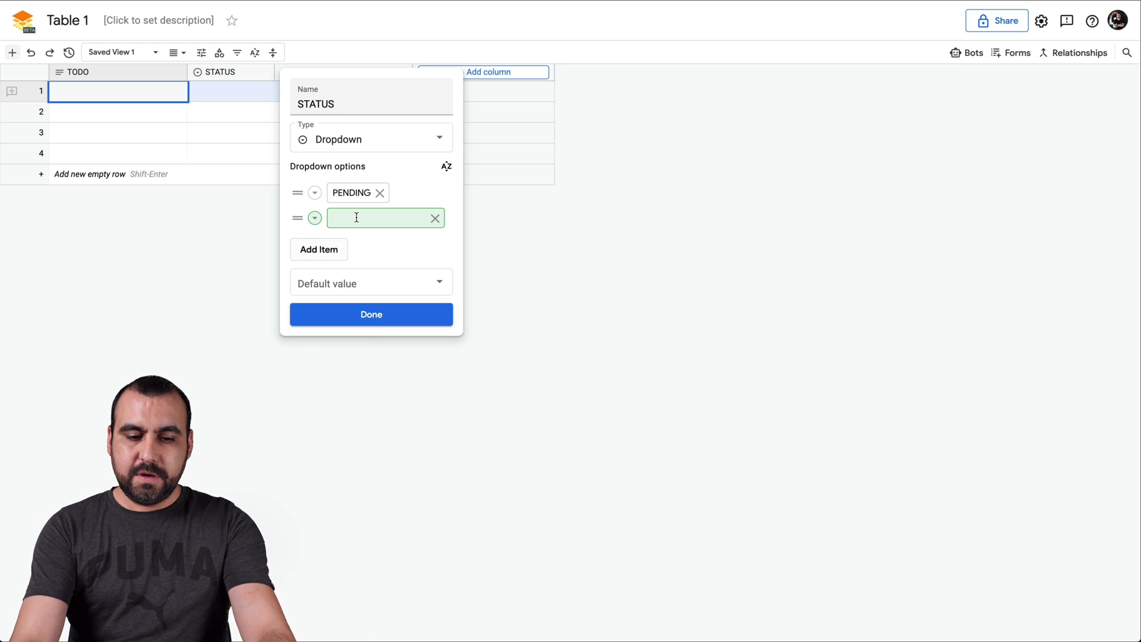
type("PROCESS")
left_click(332, 249)
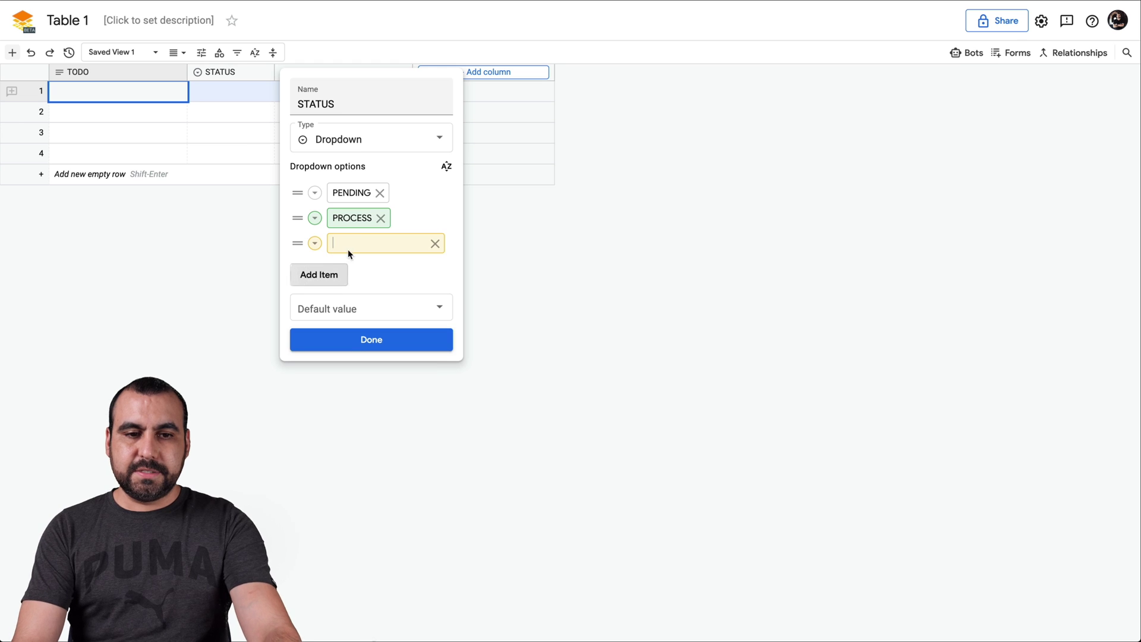
type("CANCELED")
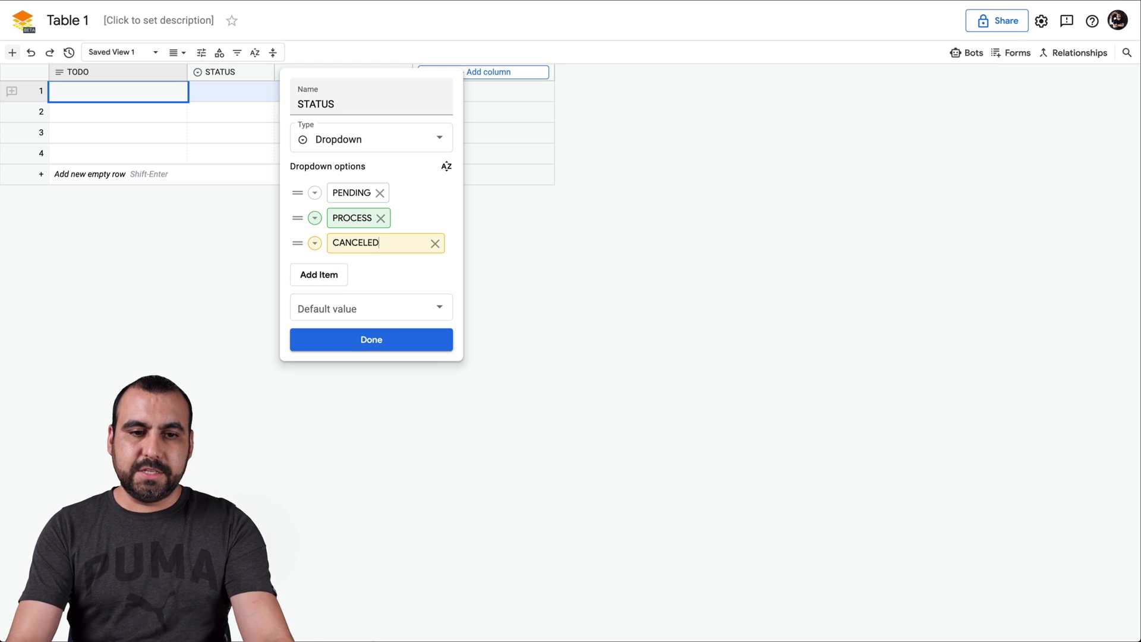
left_click(321, 277)
type("WOR")
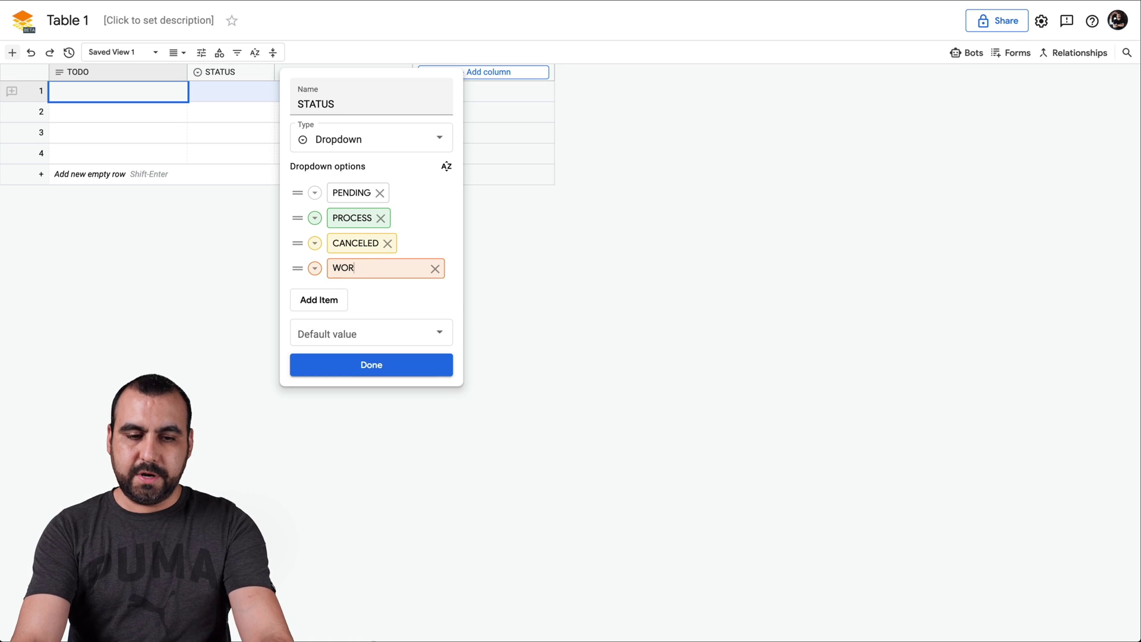
type("KING")
Colour CANCELED red and PENDING yellow, and finish the STATUS setup.
left_click(315, 244)
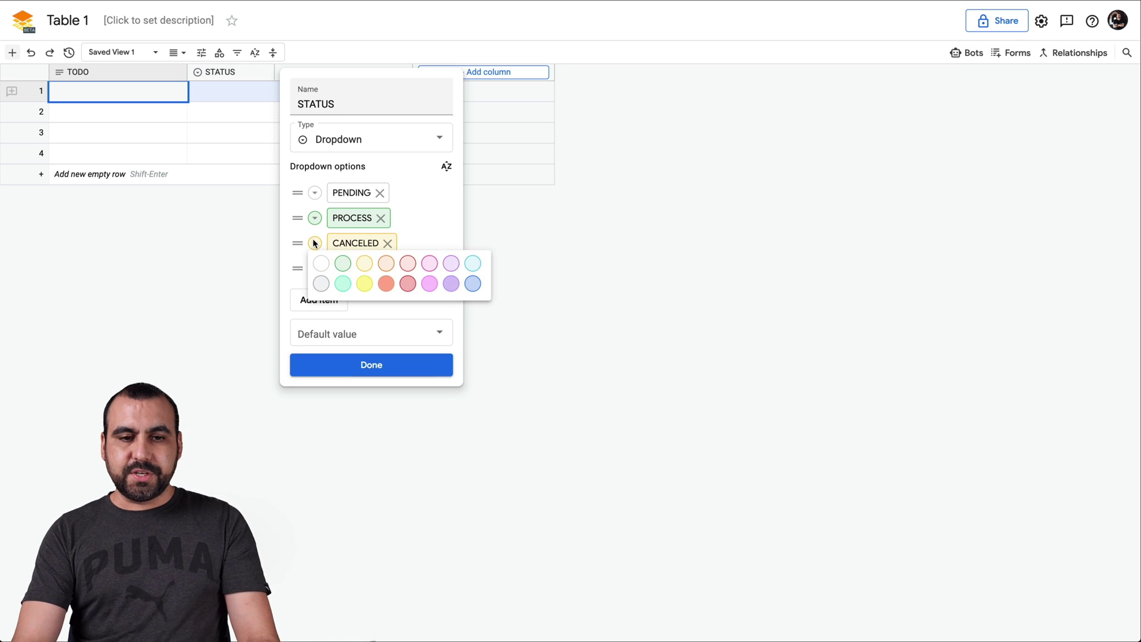
left_click(407, 284)
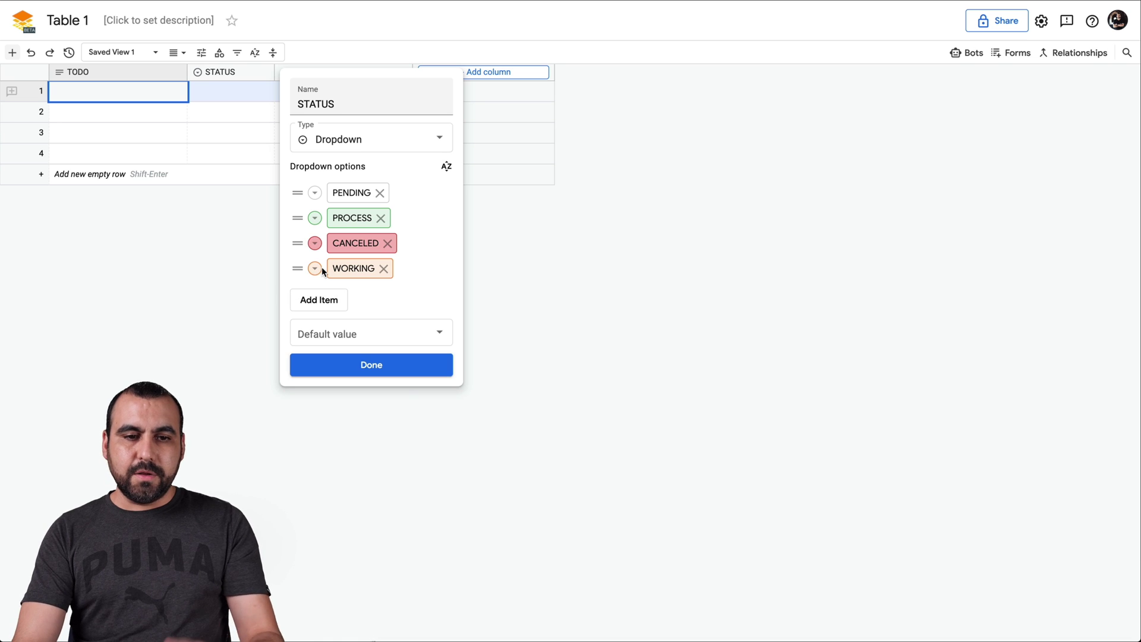
left_click(318, 194)
left_click(366, 245)
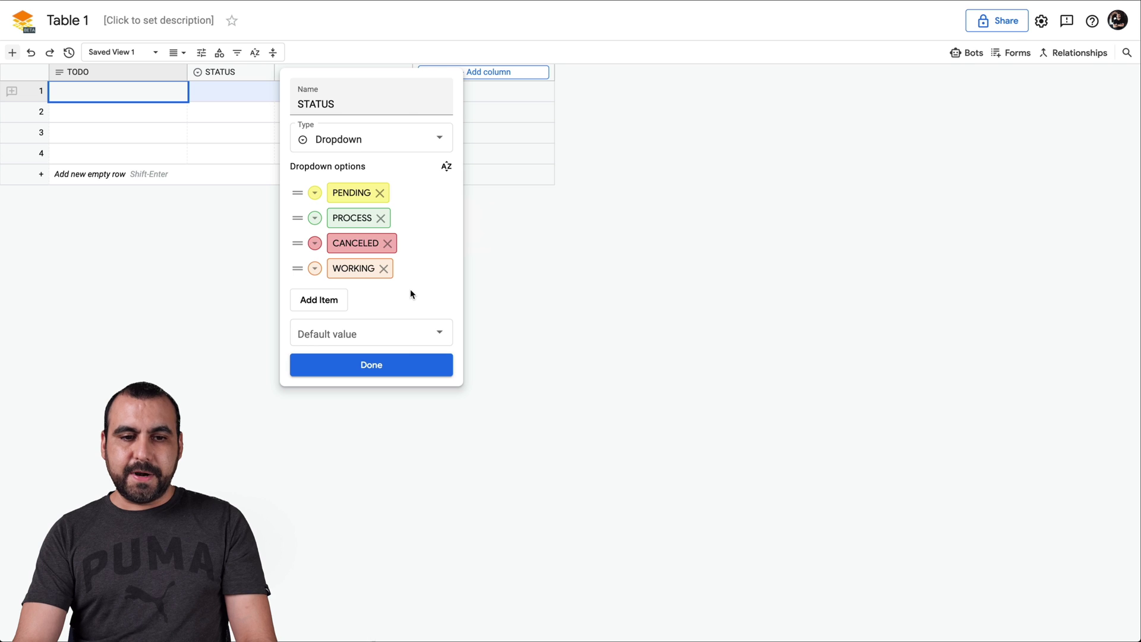
left_click(404, 366)
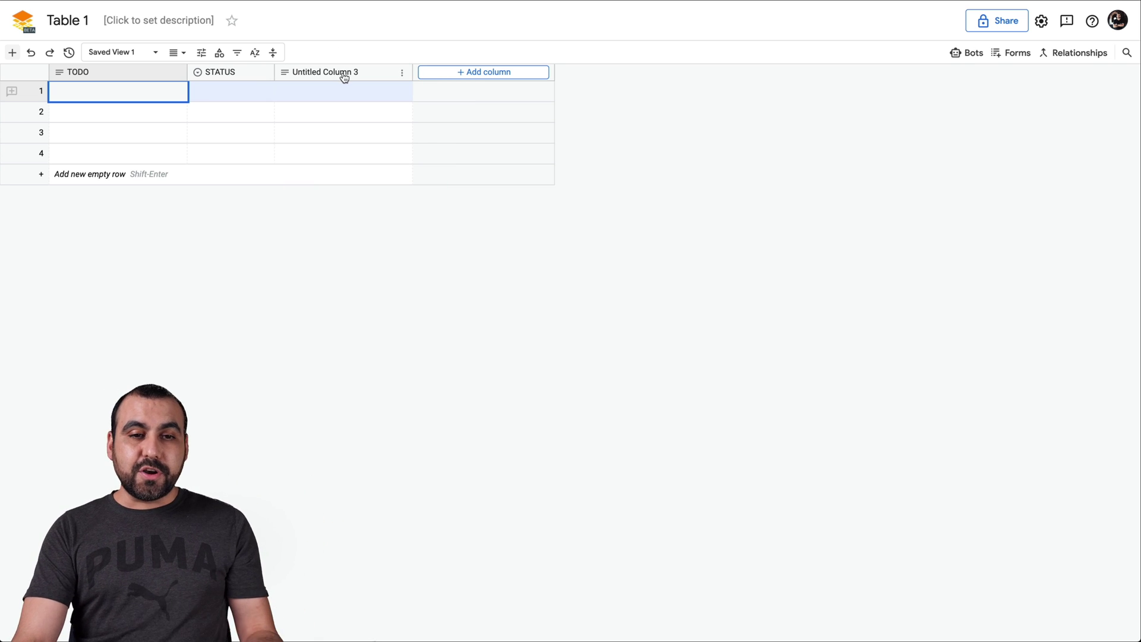
left_click(404, 74)
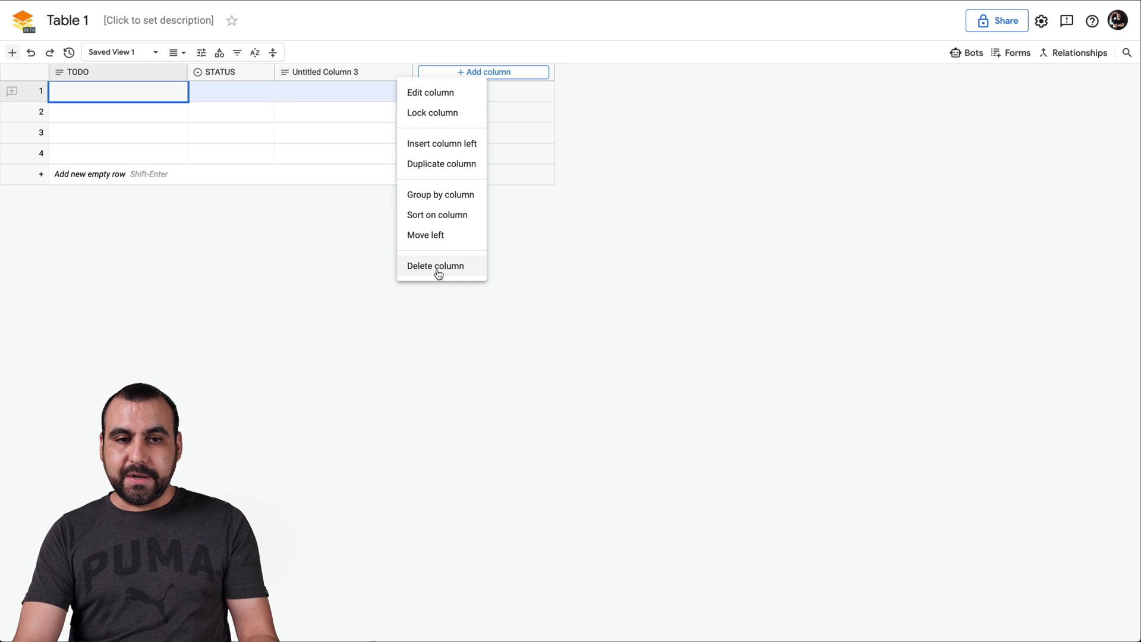
Rename the third column ASIGNE and convert it to a Person type.
left_click(332, 78)
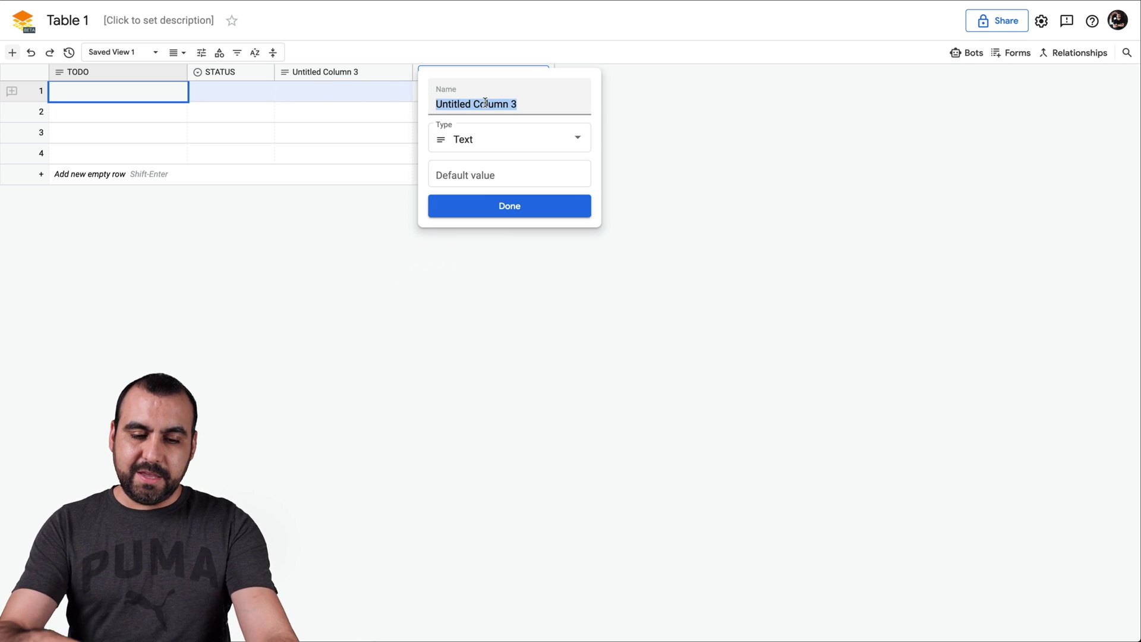
type("AS")
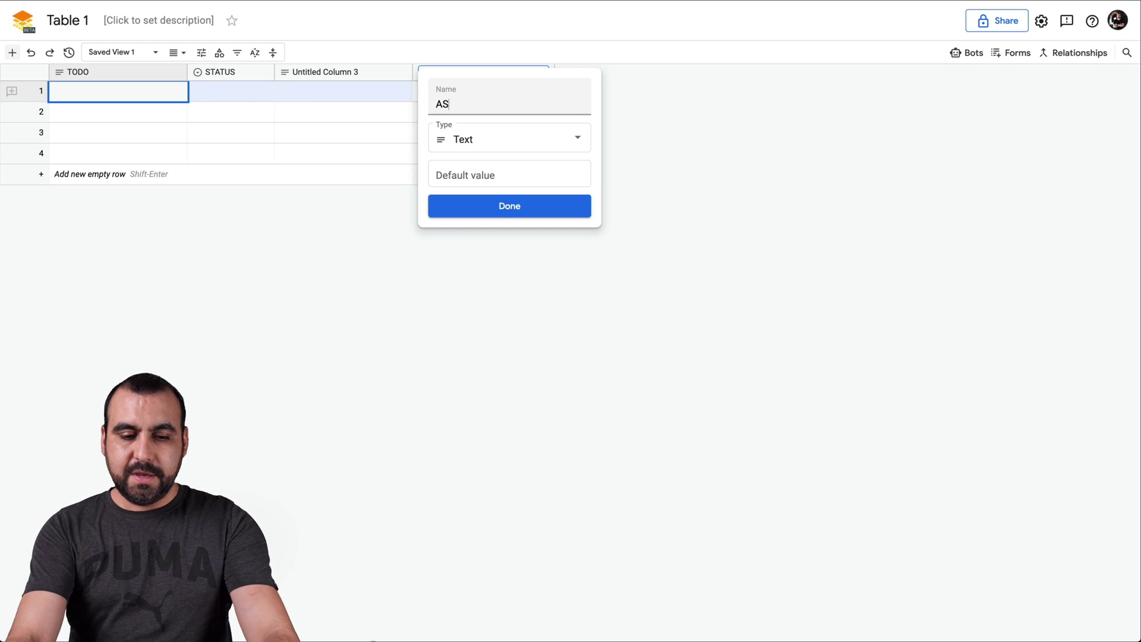
type("IGNE")
left_click(505, 142)
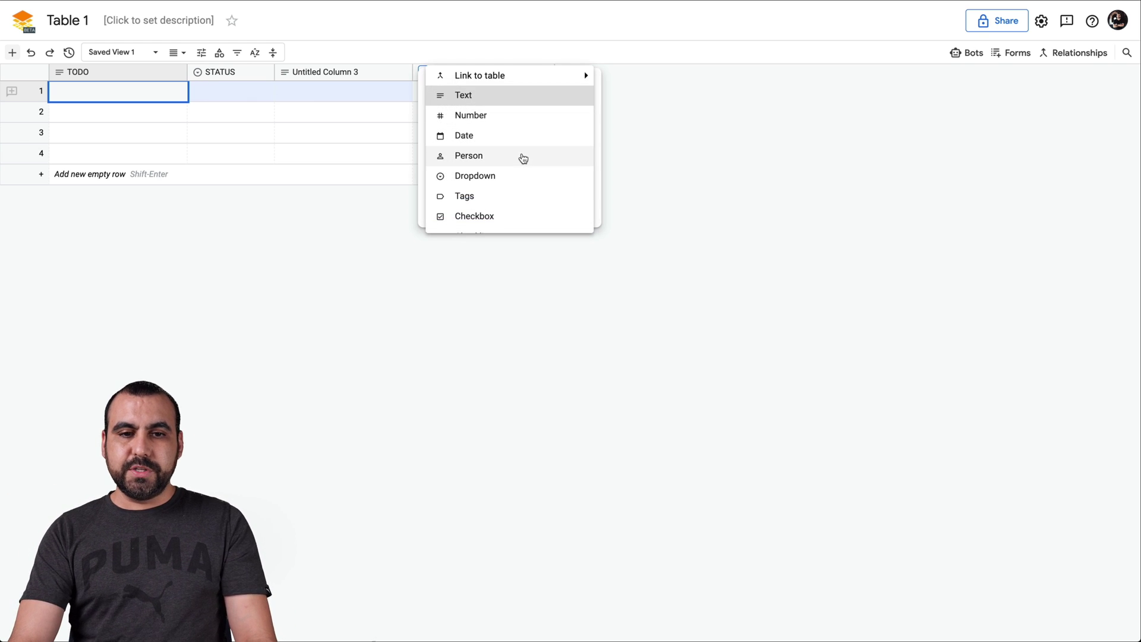
left_click(507, 157)
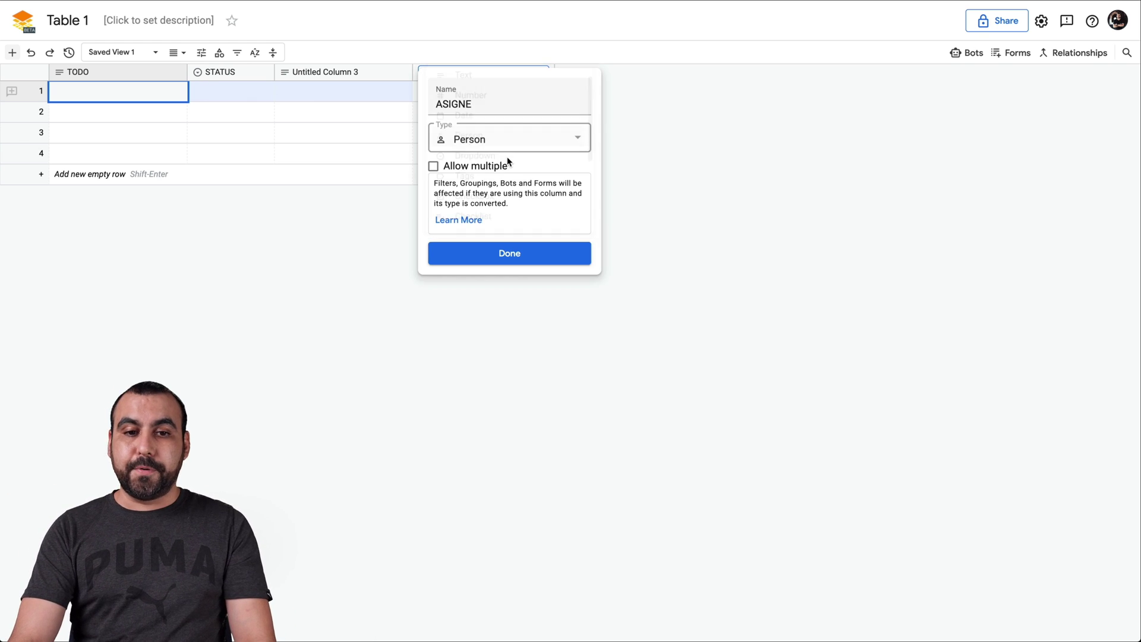
left_click(507, 250)
left_click(748, 343)
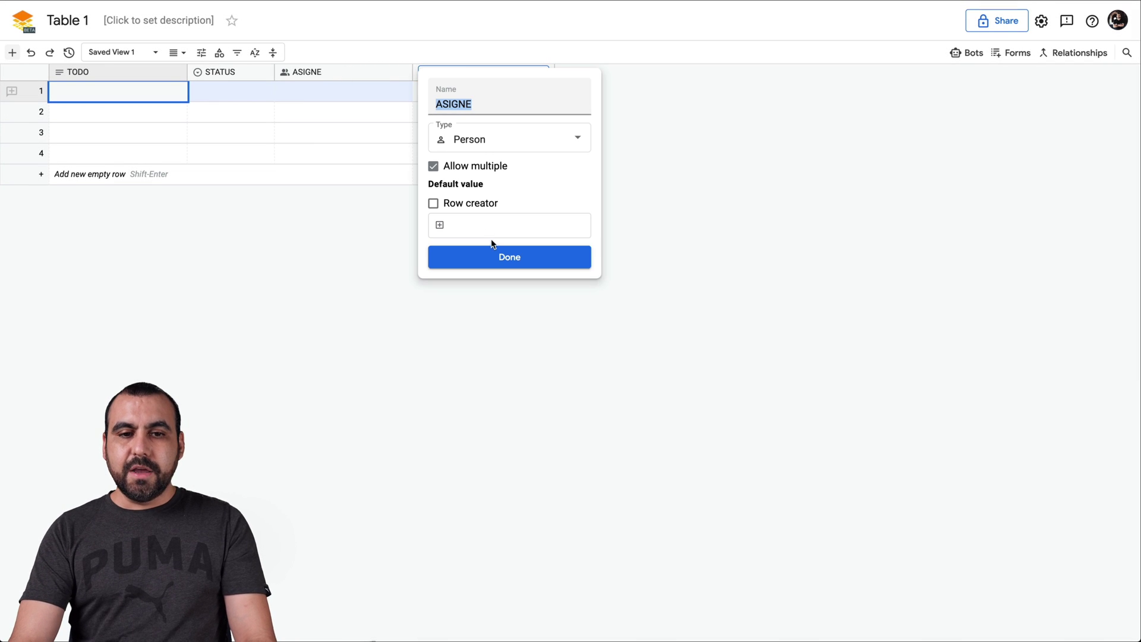
Allow multiple people in ASIGNE with no default person, and finish editing.
left_click(490, 227)
left_click(441, 225)
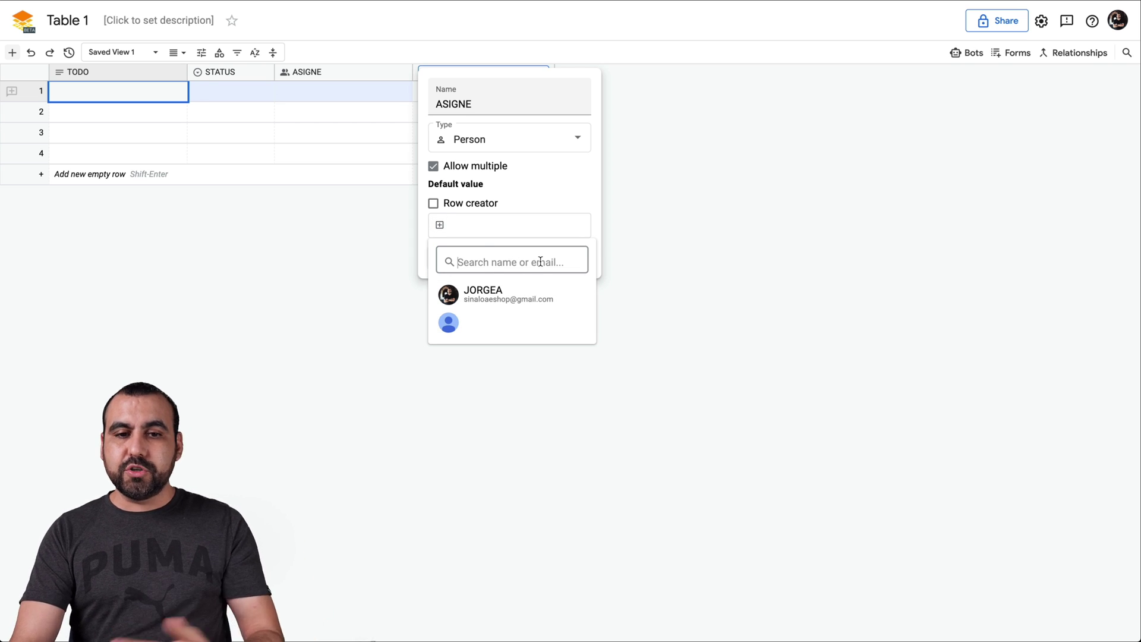
left_click(580, 196)
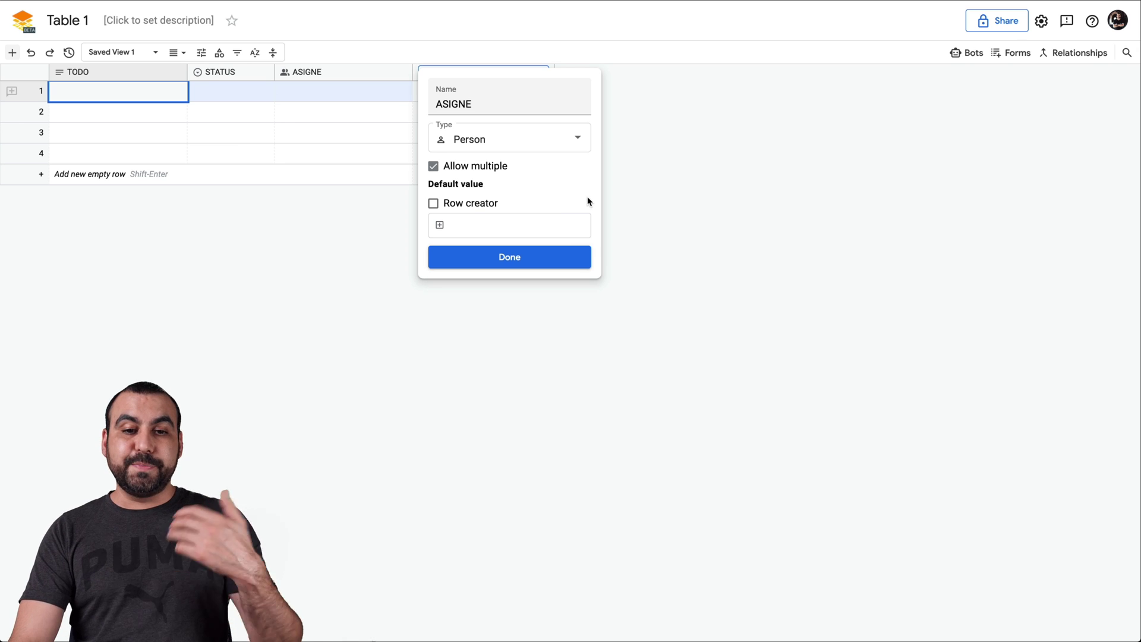
left_click(562, 255)
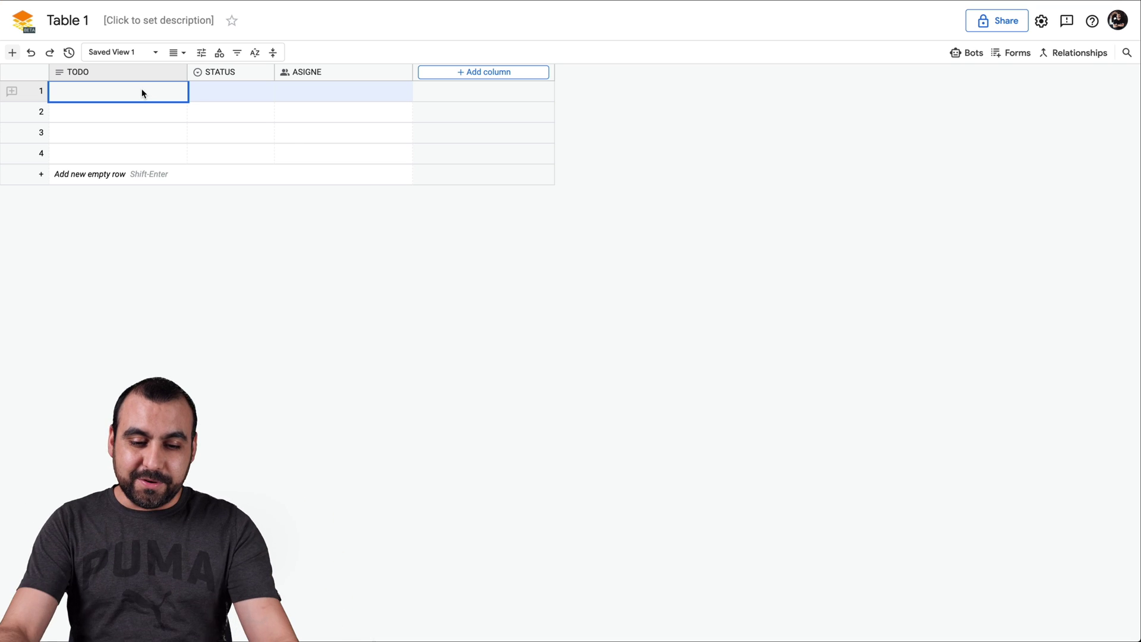
type("Make video")
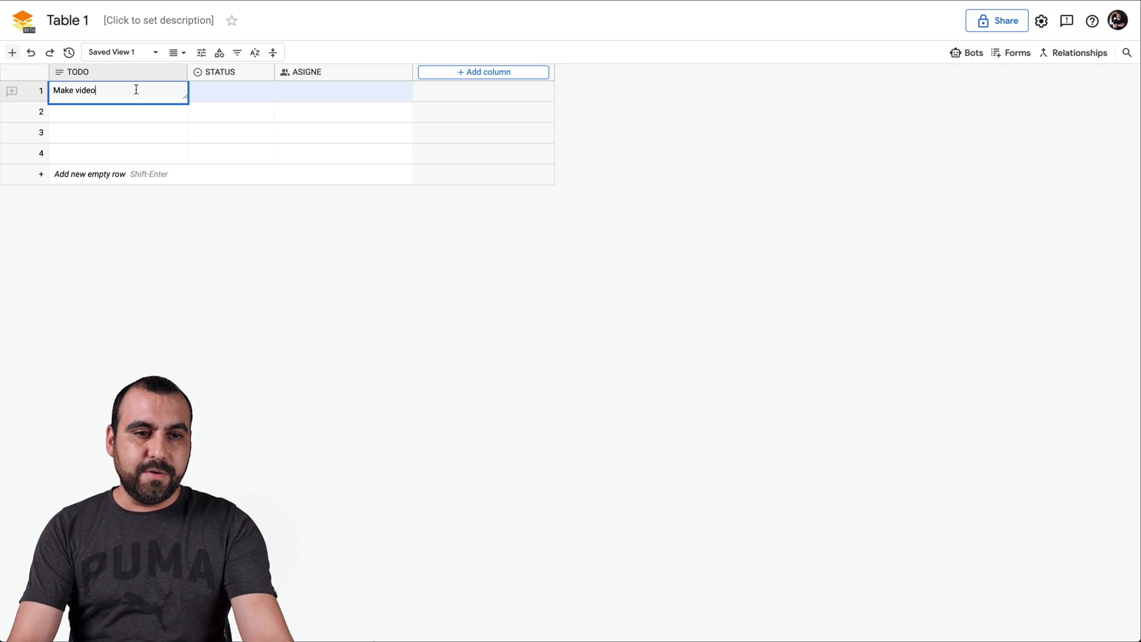
Enter tasks Make video, Work on description and Delete old video under TODO.
left_click(135, 116)
type("O")
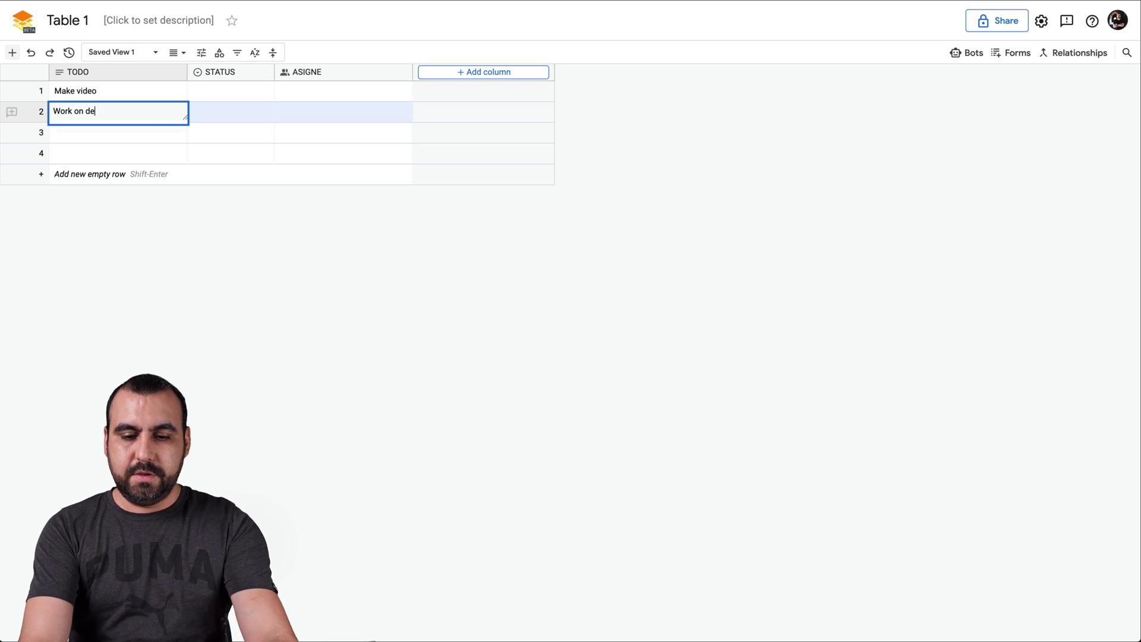
type("tion")
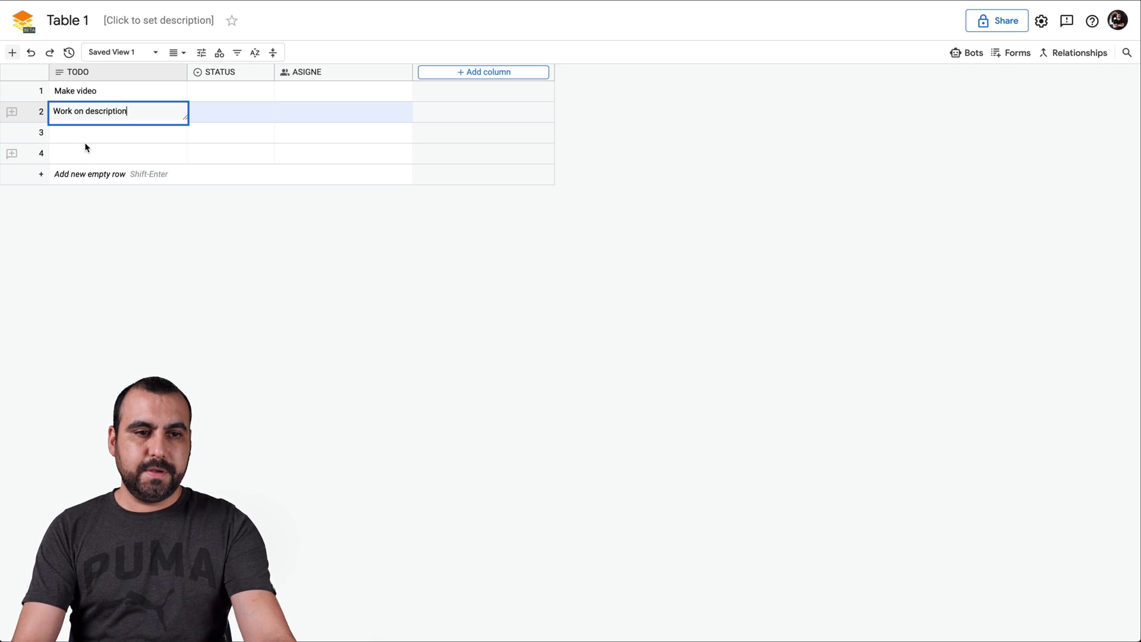
left_click(85, 141)
type("Delete ol")
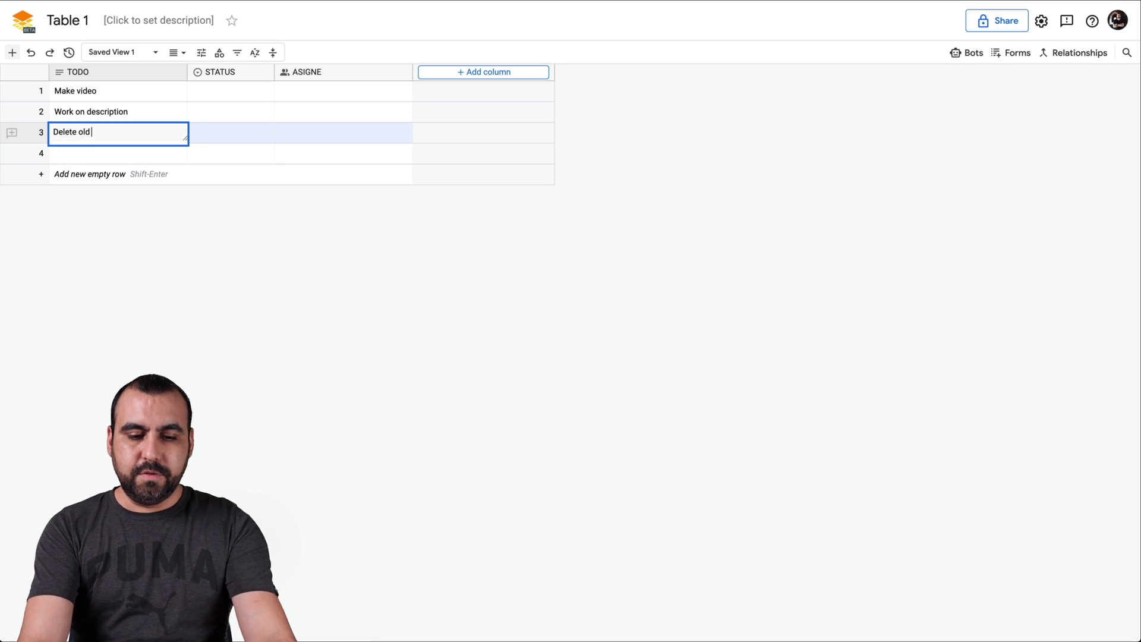
type("deo")
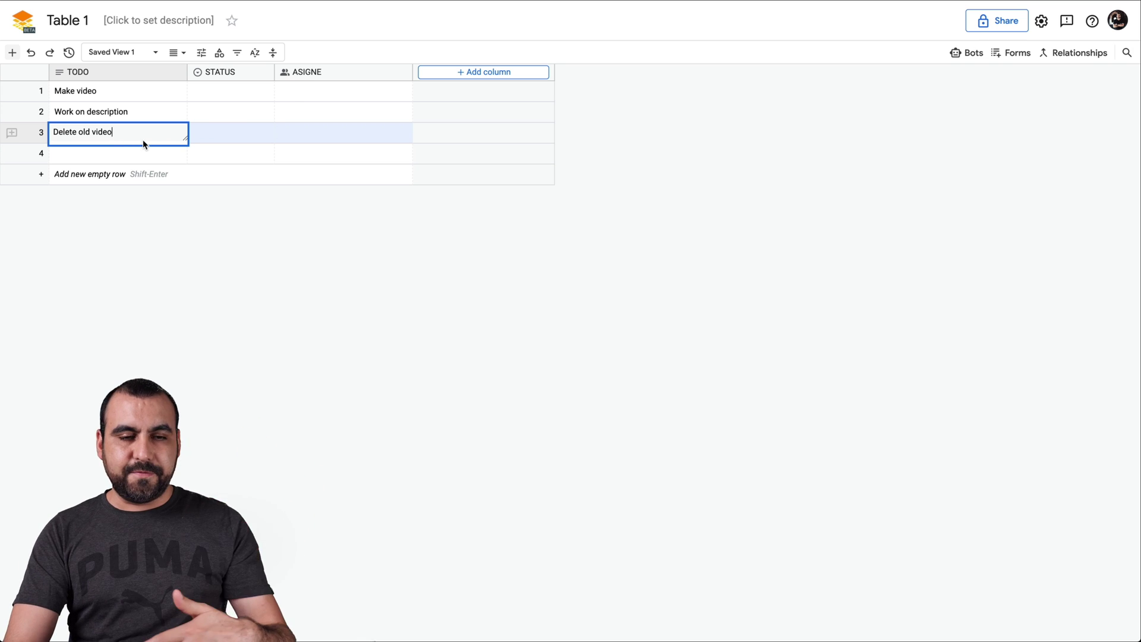
left_click(210, 85)
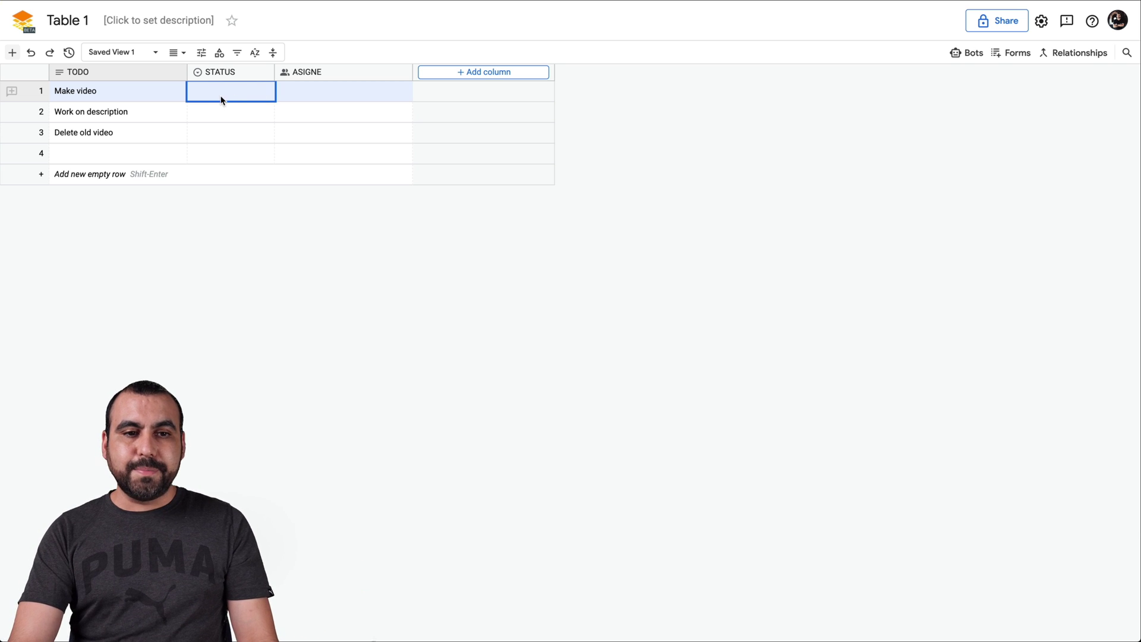
double_click(265, 95)
left_click(264, 95)
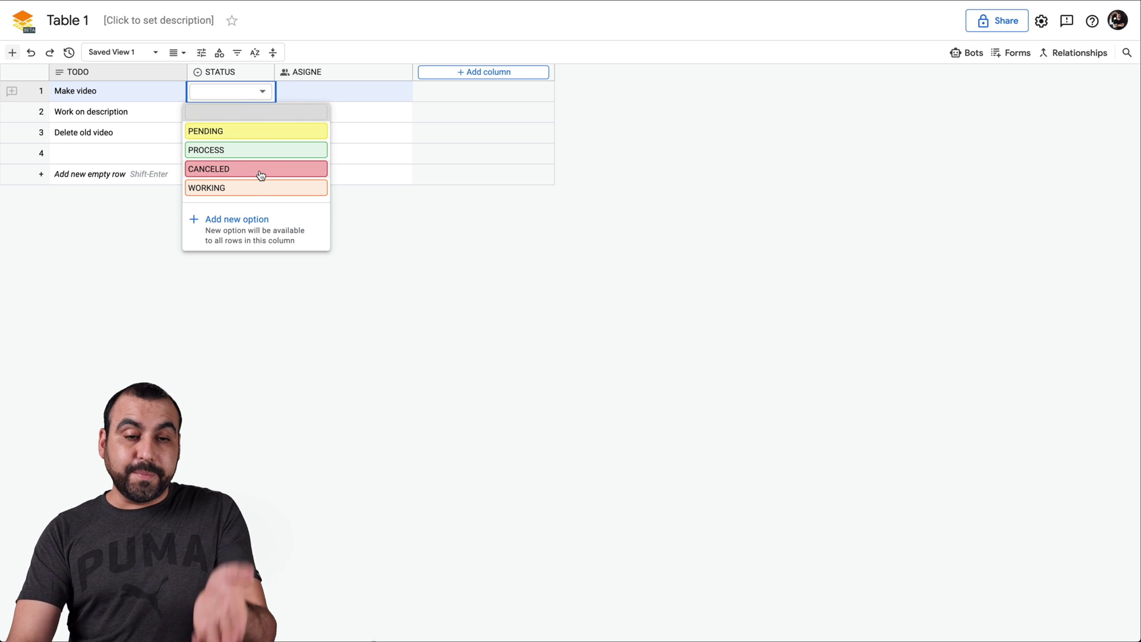
left_click(389, 263)
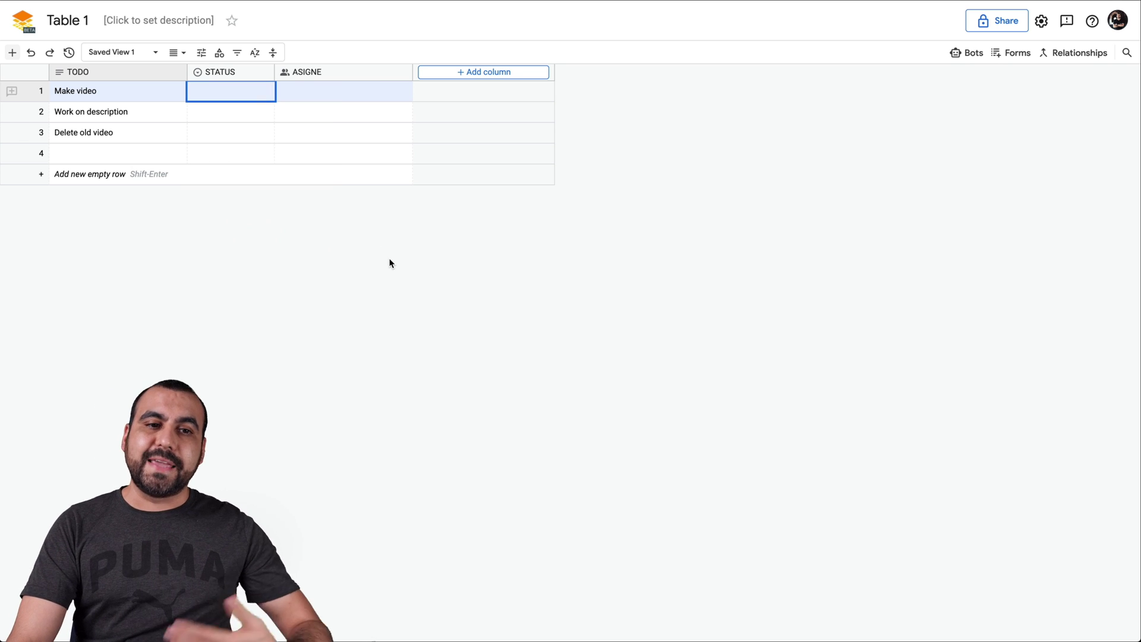
left_click(177, 52)
Show Table 1 as a Kanban board by STATUS with the default card columns.
left_click(267, 161)
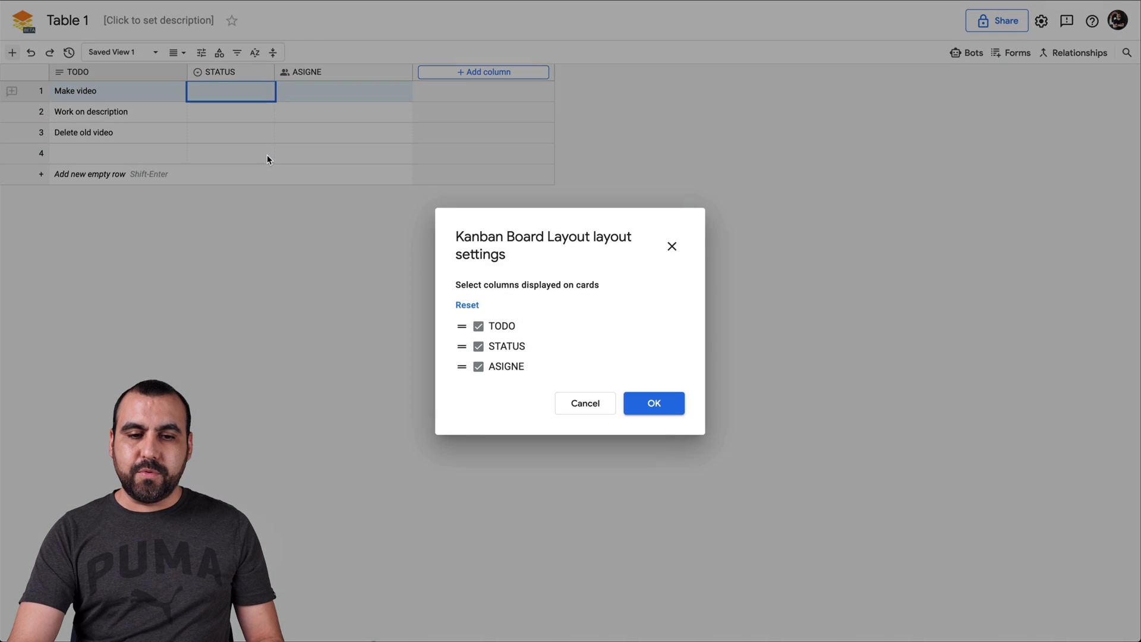
left_click(654, 401)
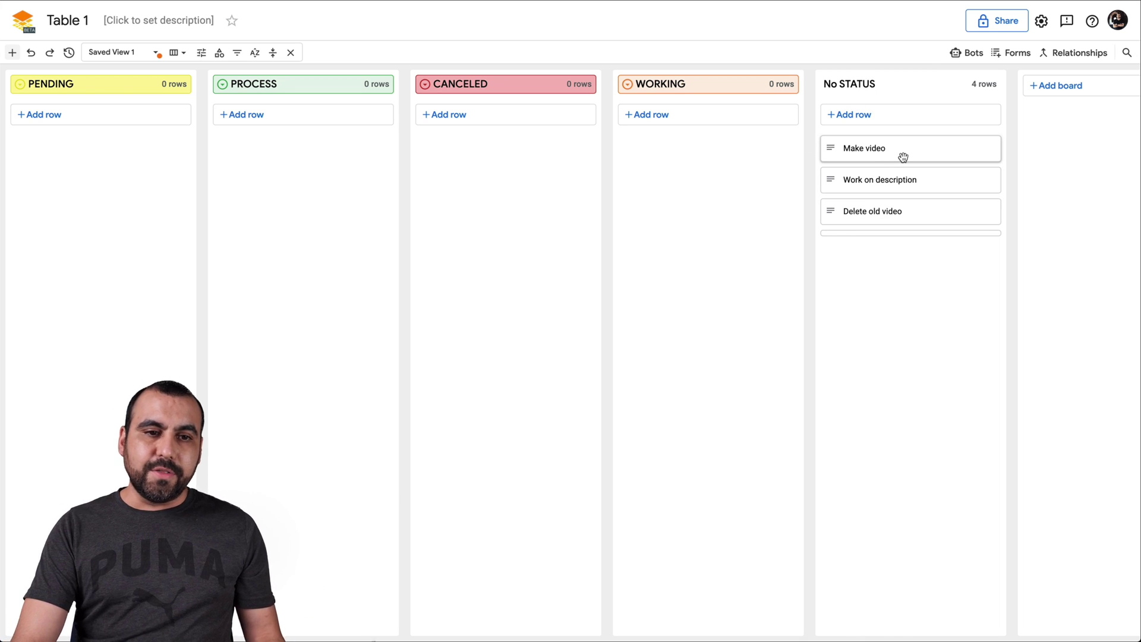
Drag Make video to PENDING, Work on description to PROCESS, Delete old video to CANCELED.
left_click_drag(904, 157, 97, 127)
mouse_move(892, 148)
left_mouse_down()
mouse_move(384, 167)
mouse_move(300, 133)
left_mouse_up()
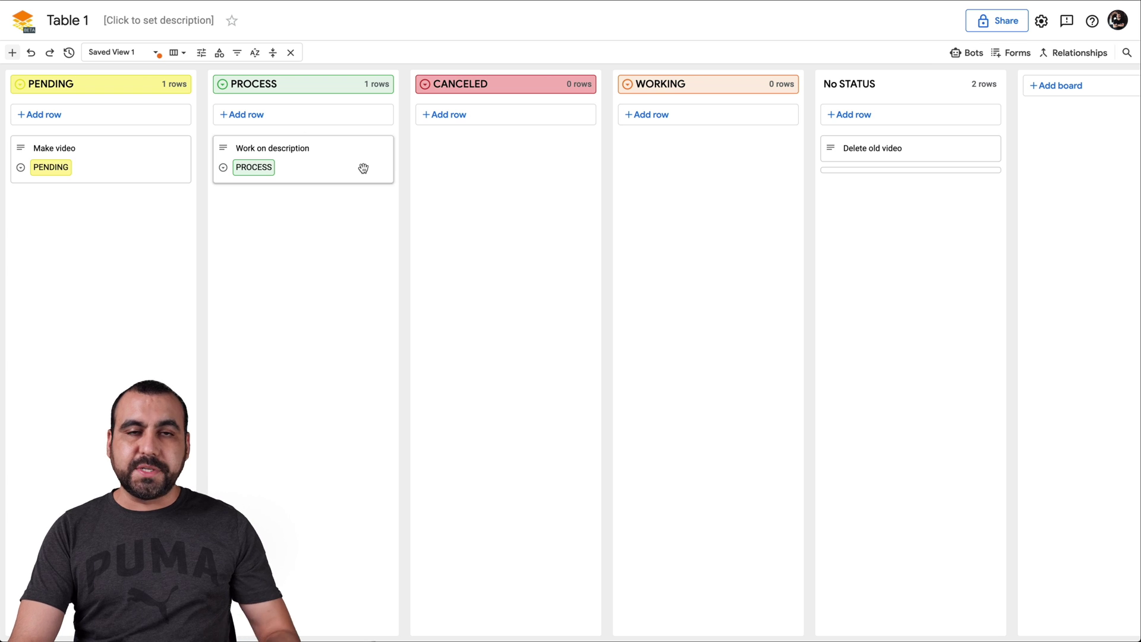
left_click_drag(917, 148, 920, 150)
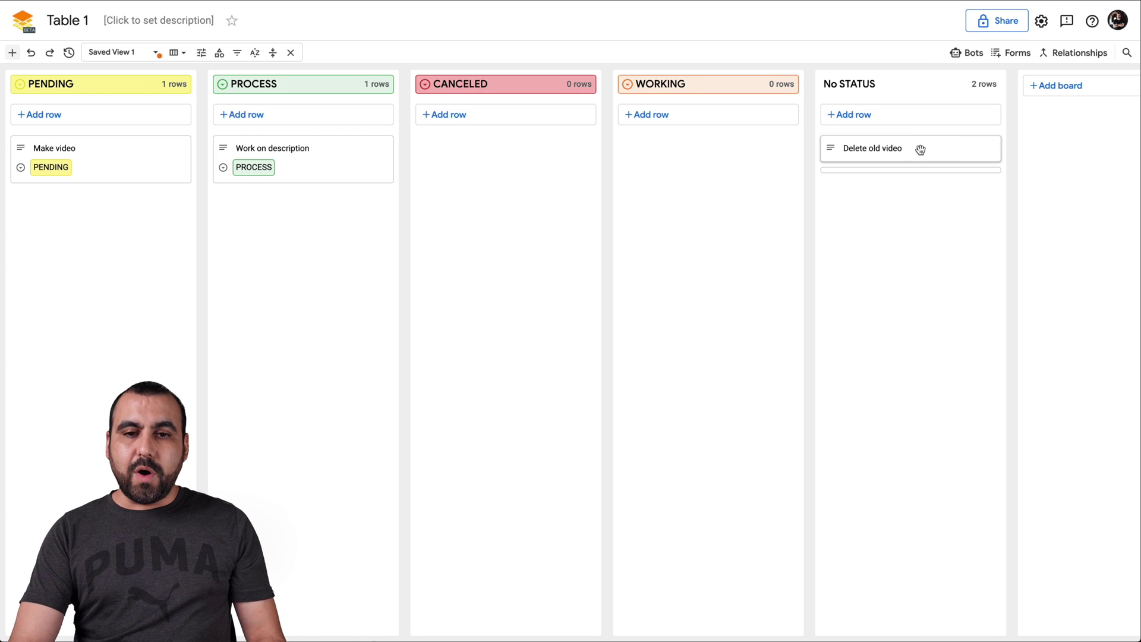
left_click_drag(920, 149, 708, 125)
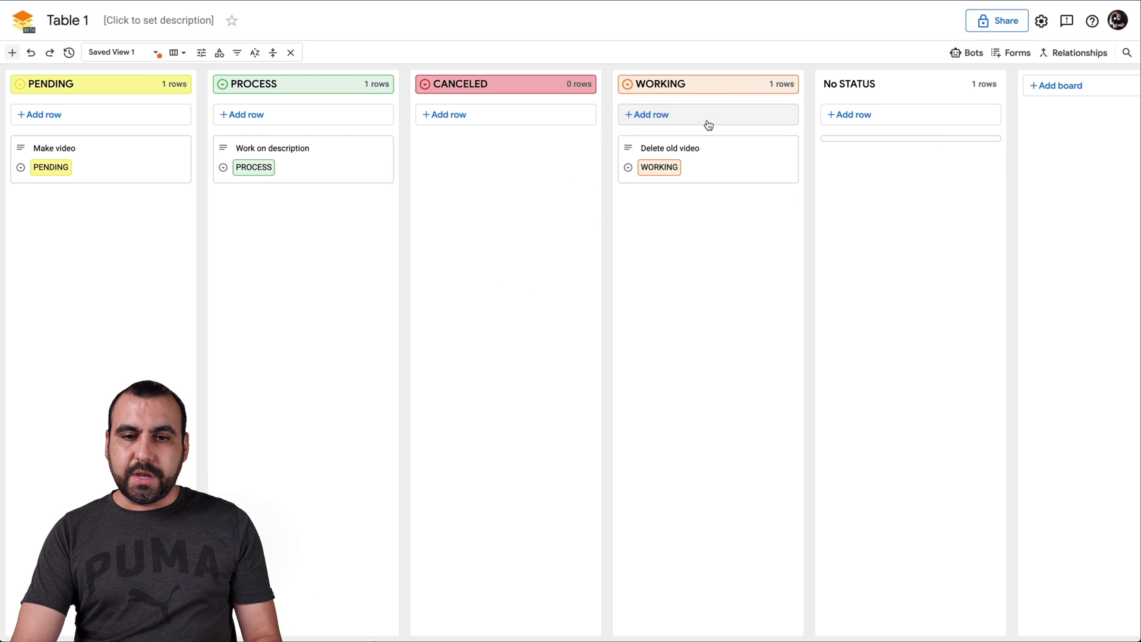
left_click_drag(661, 160, 468, 151)
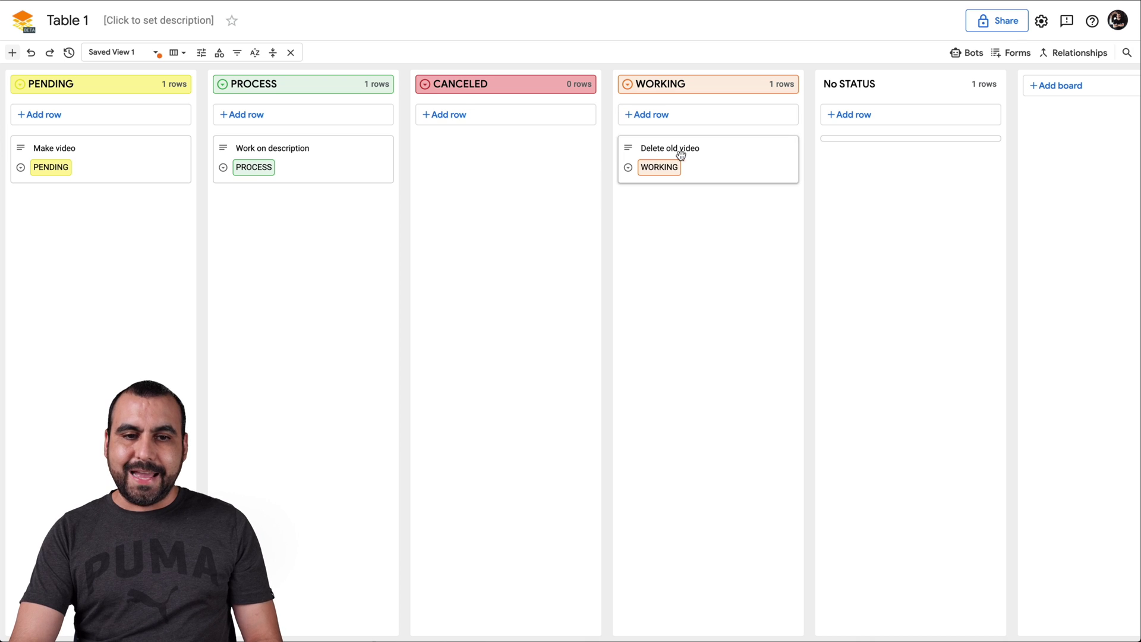
left_click_drag(680, 154, 468, 156)
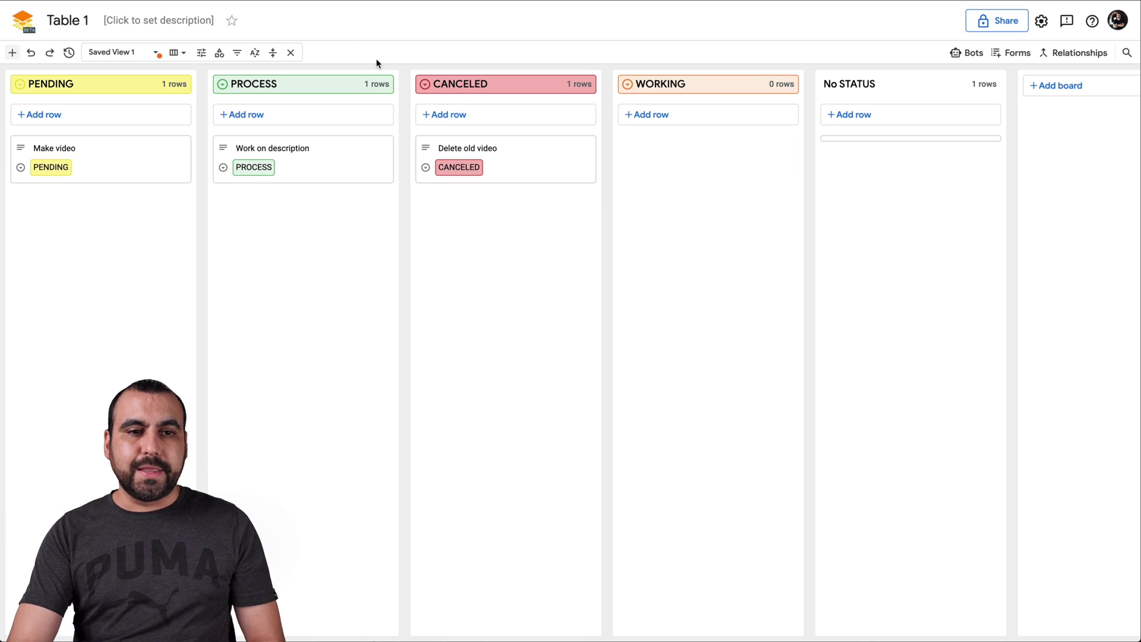
Return to grid layout, check Work on description's status, and select its ASIGNE cell.
left_click(178, 52)
left_click(211, 80)
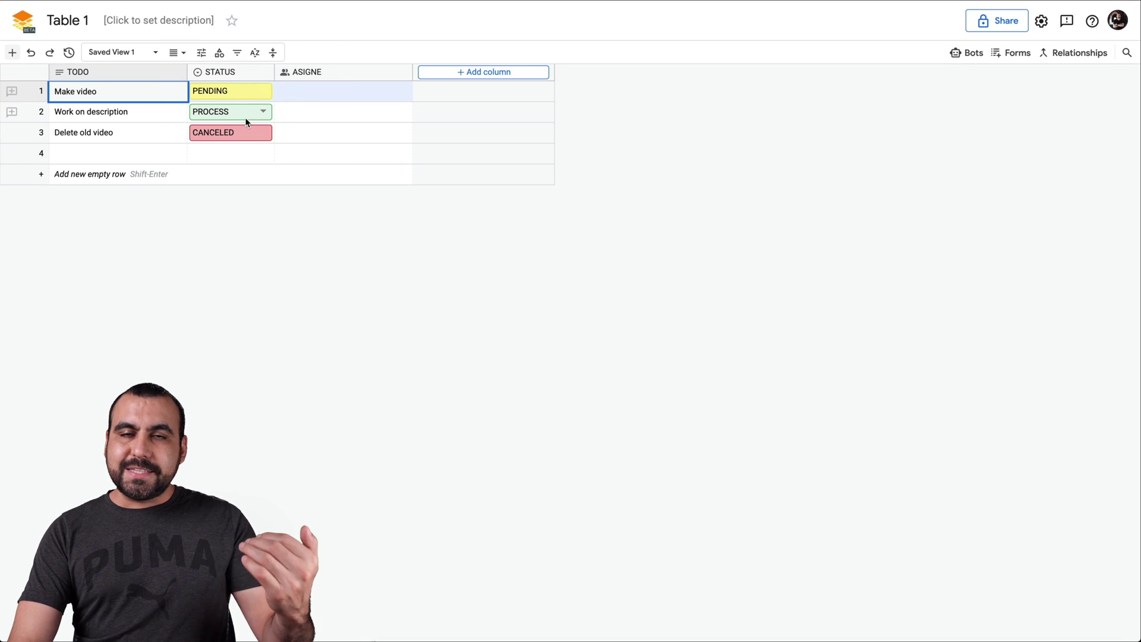
mouse_move(230, 111)
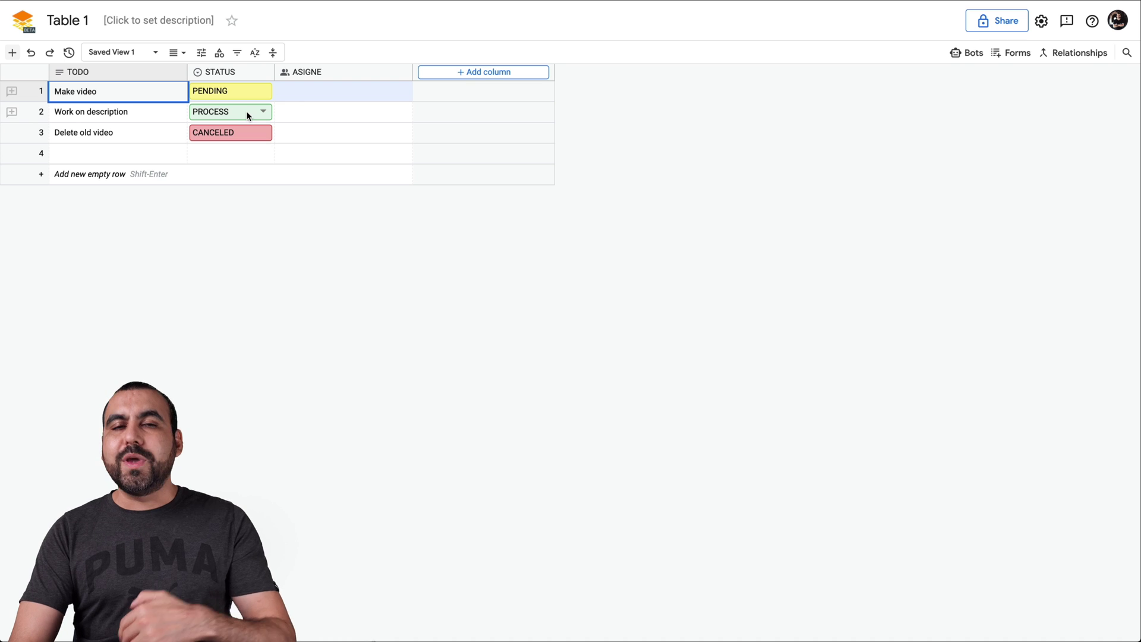
left_click(263, 118)
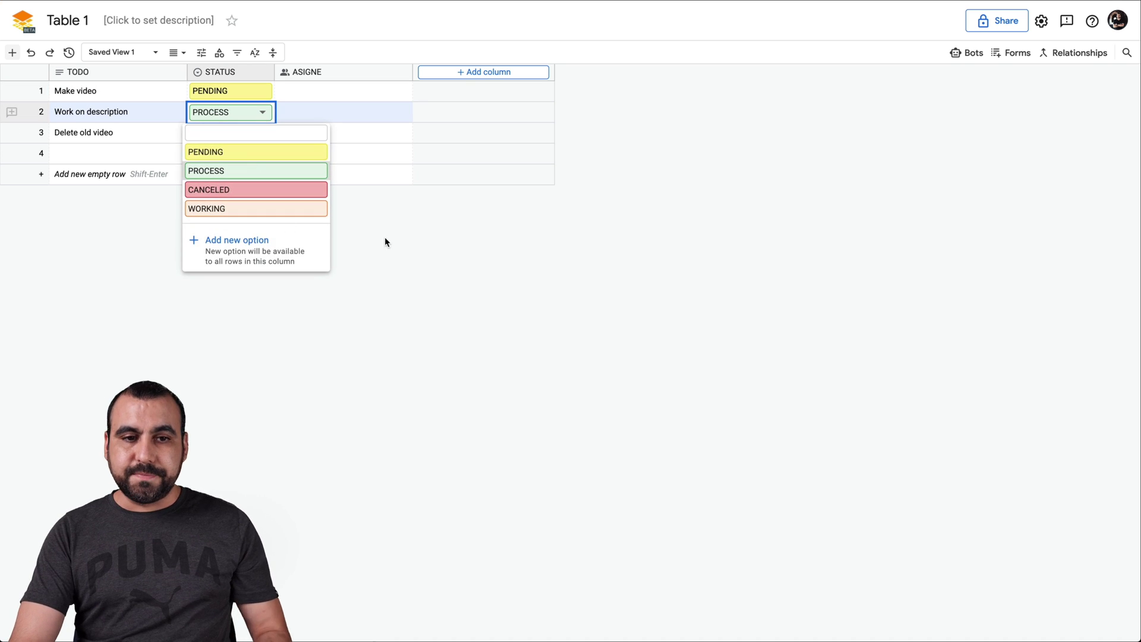
left_click(430, 267)
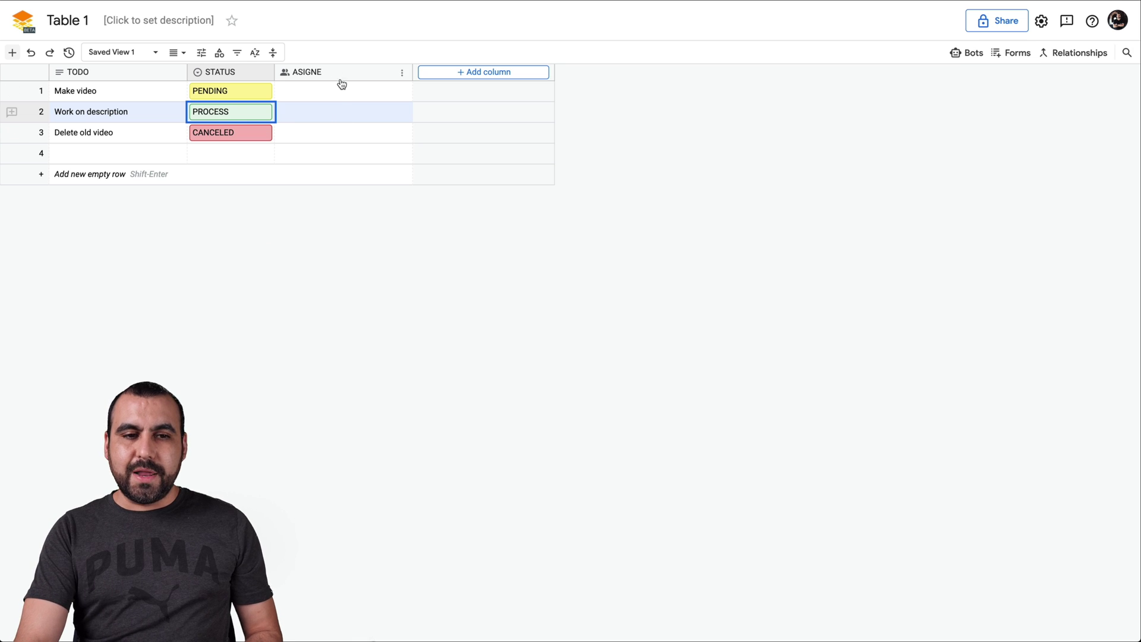
left_click(342, 115)
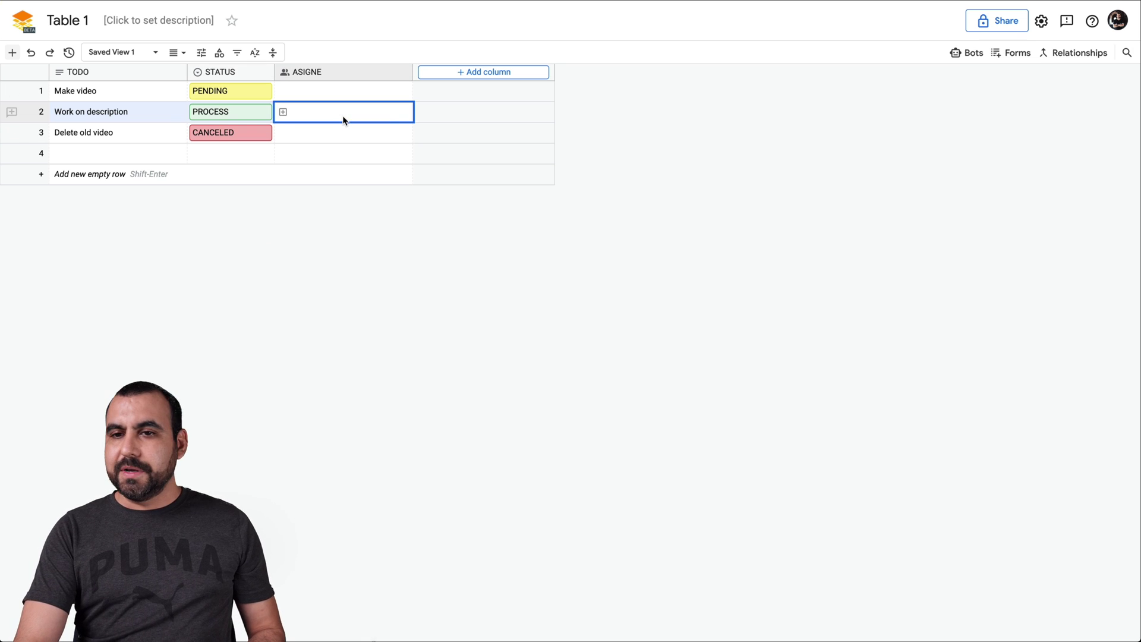
Create a new bot triggered when a row's STATUS value changes.
left_click(967, 53)
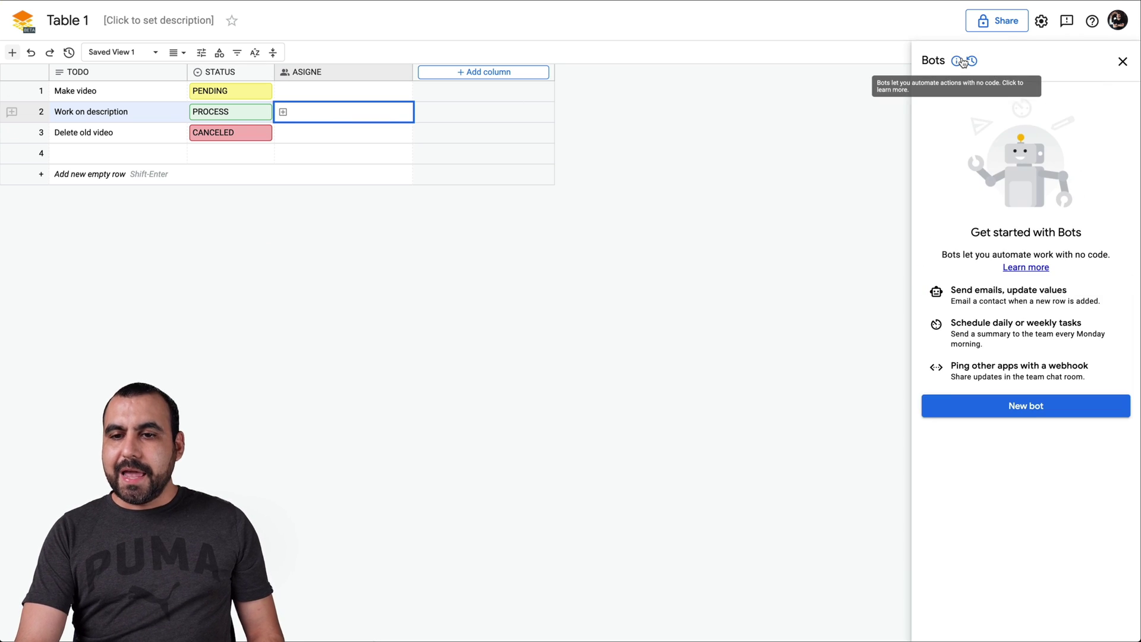
left_click(1026, 408)
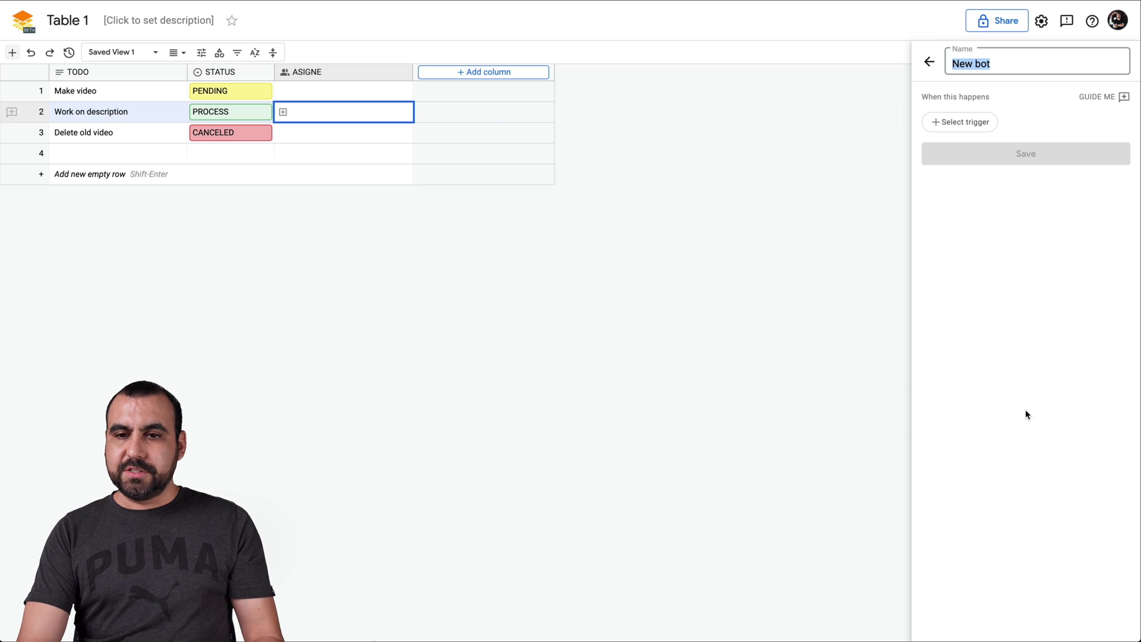
left_click(974, 125)
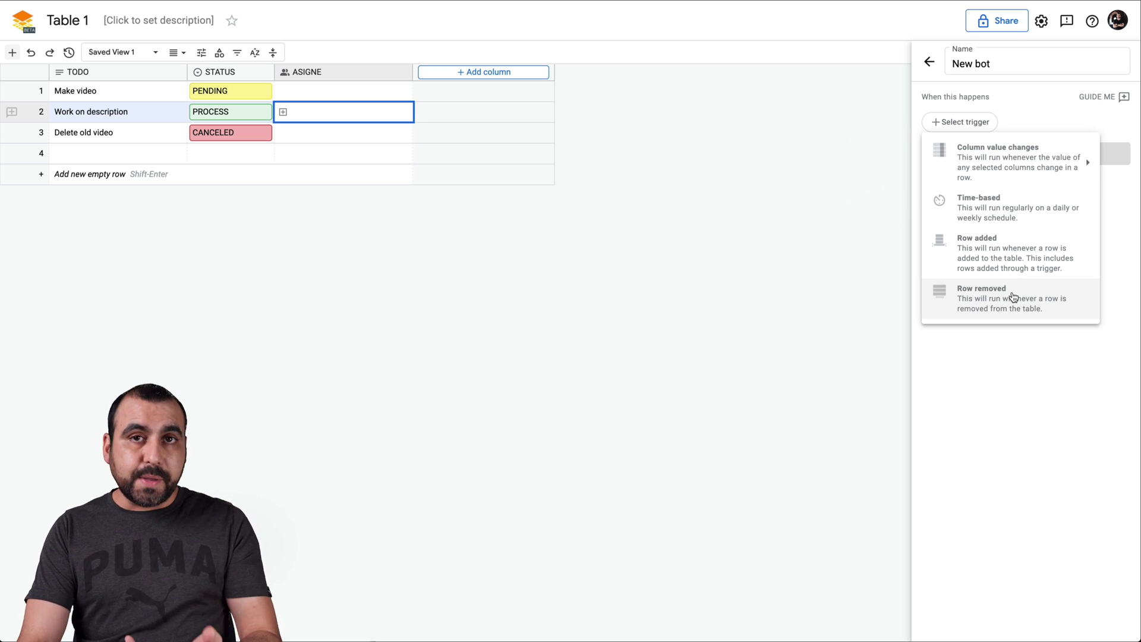
mouse_move(1012, 162)
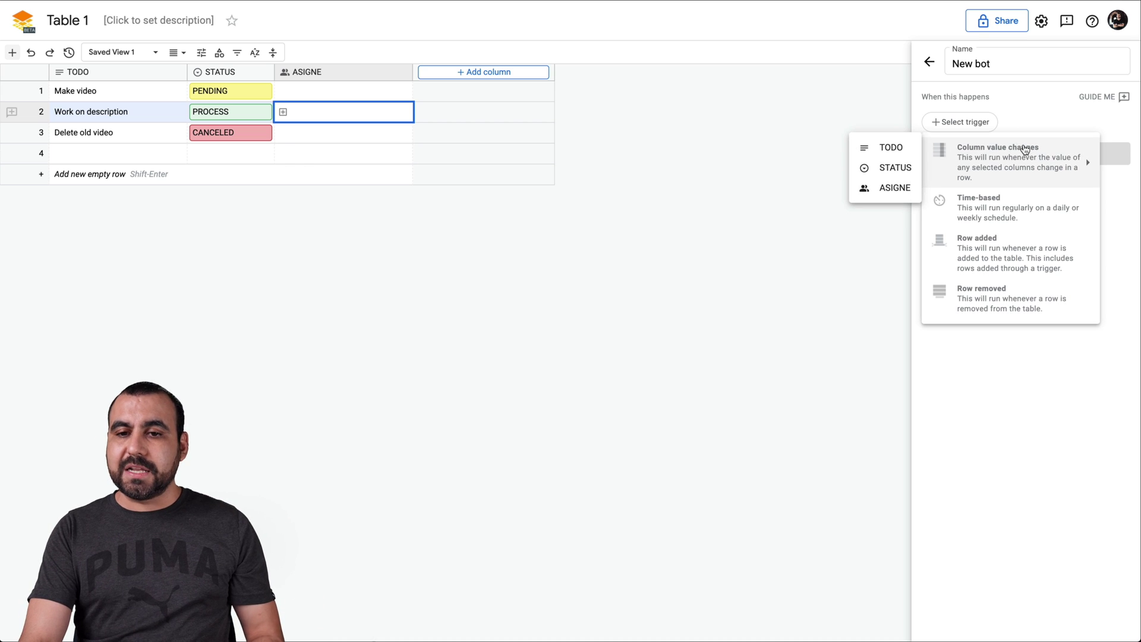
left_click(867, 174)
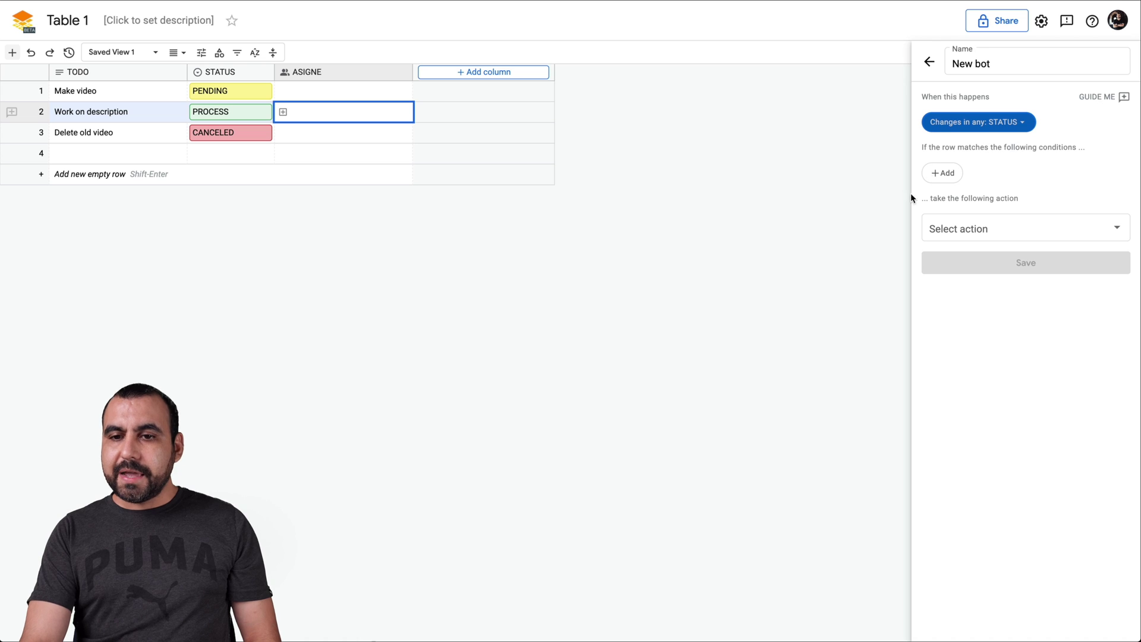
Set the bot action to Send email addressed to the ASIGNE column's person.
left_click(1021, 229)
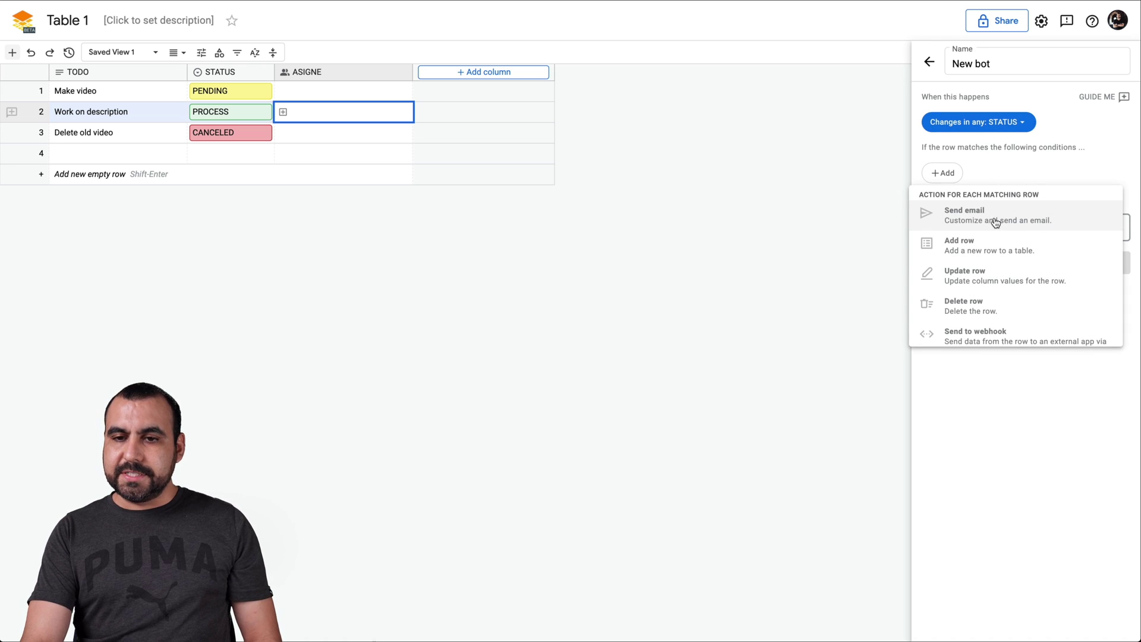
left_click(995, 222)
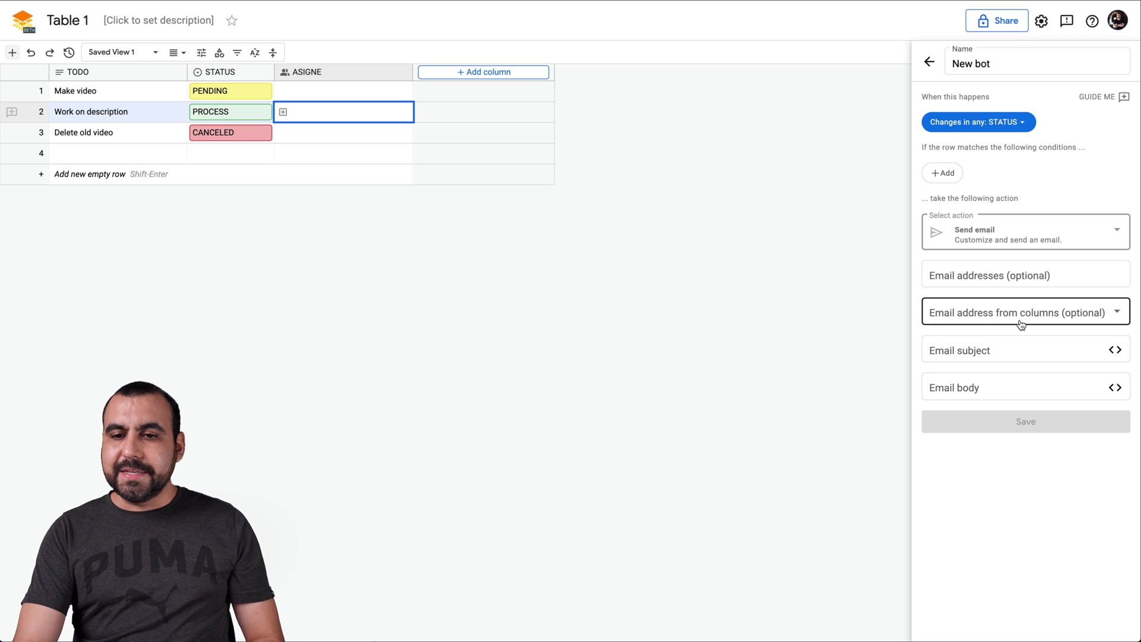
left_click(985, 318)
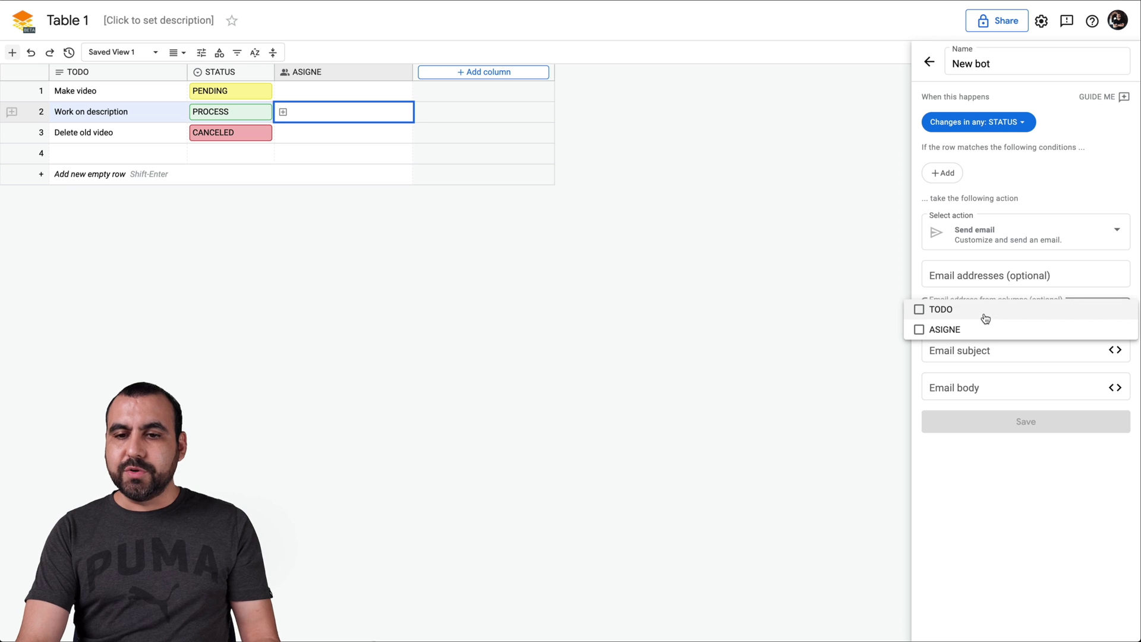
left_click(919, 329)
left_click(1015, 411)
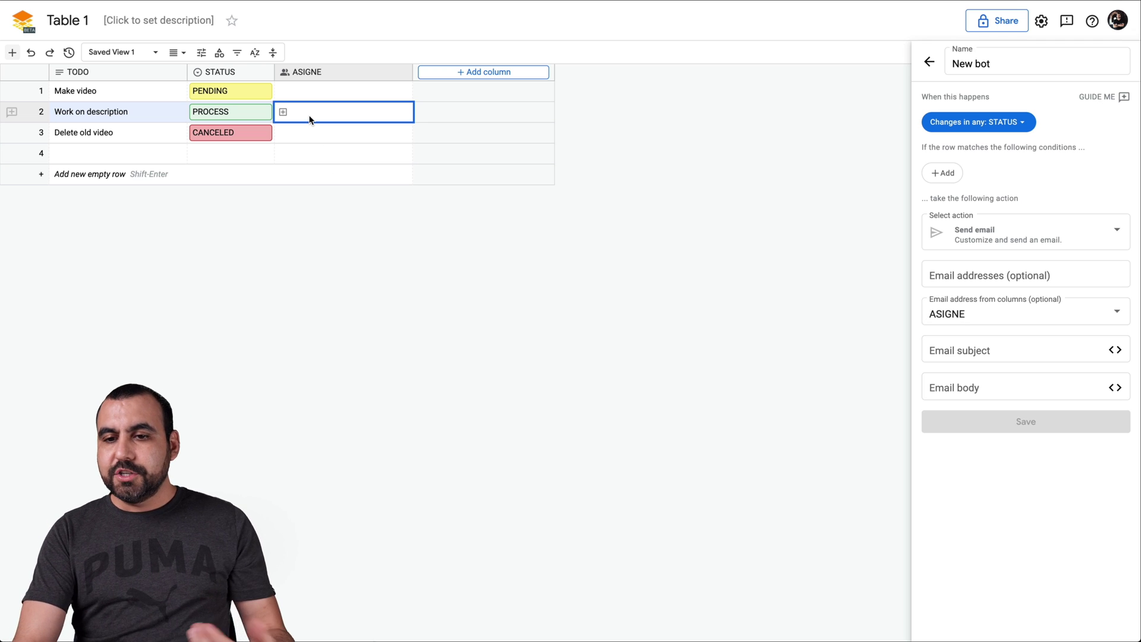
left_click(988, 349)
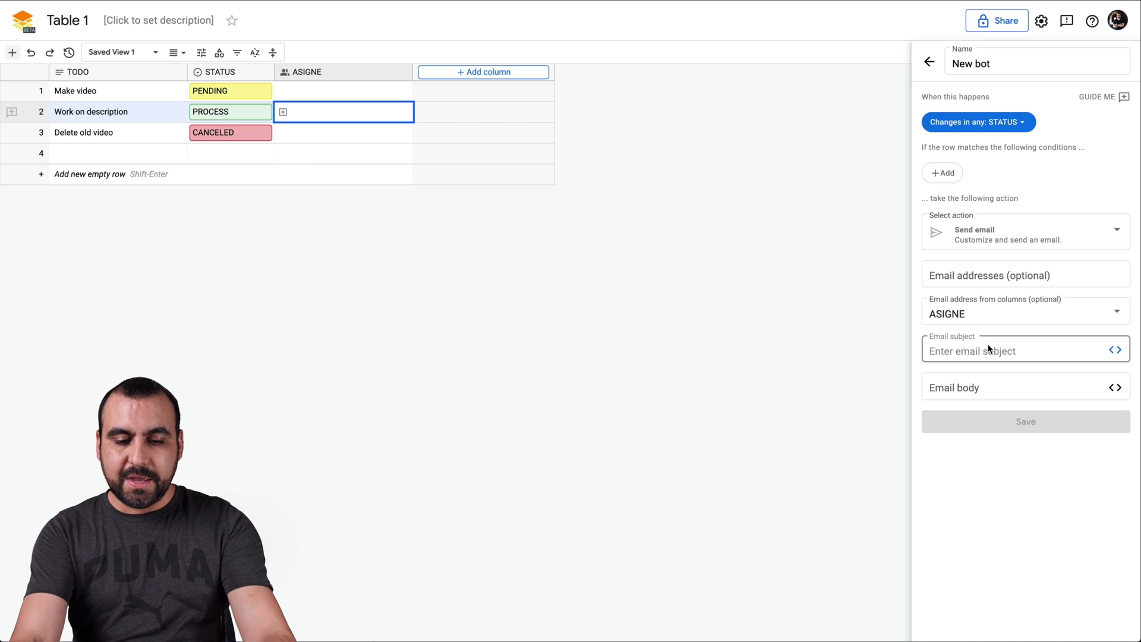
type("TAKE A LOOK")
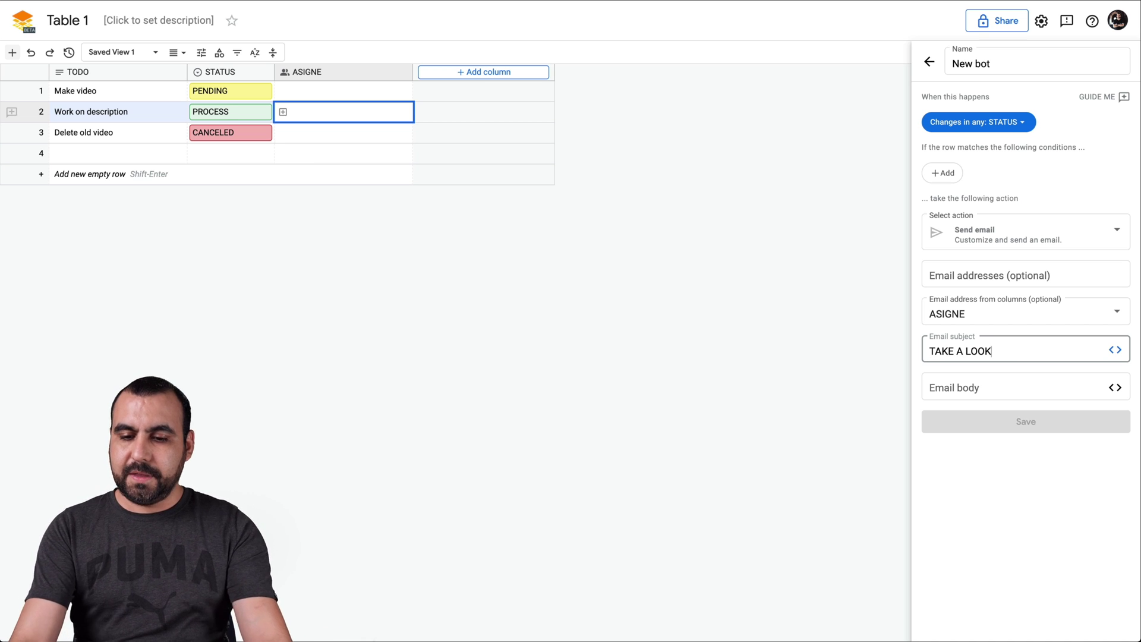
type(" -")
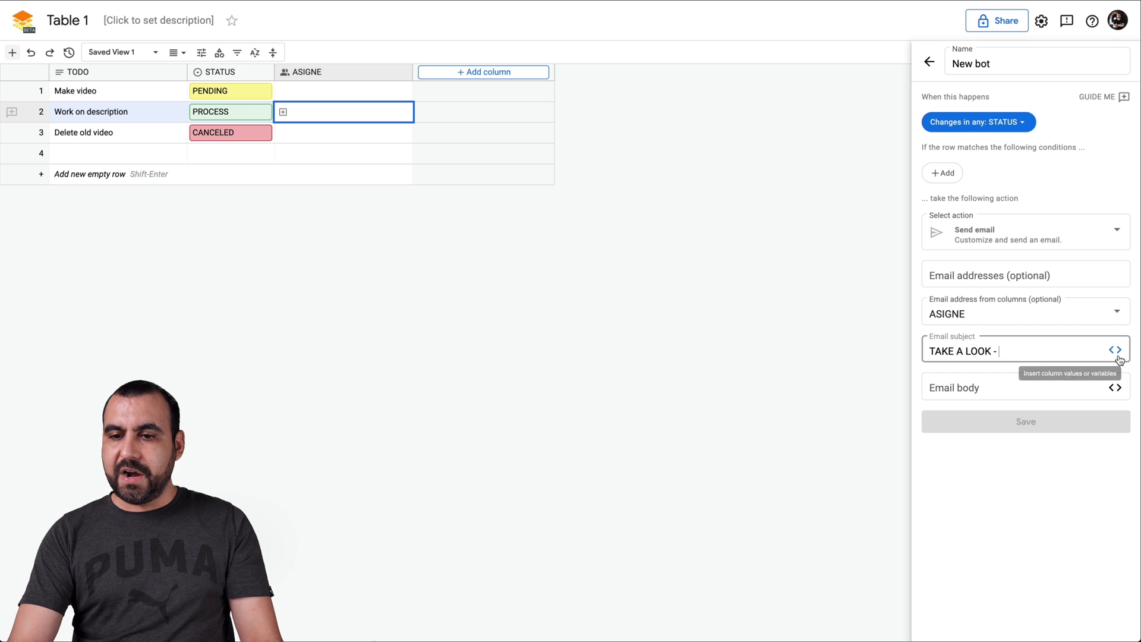
Write the email subject including the row's {{TODO}} value.
left_click(1114, 350)
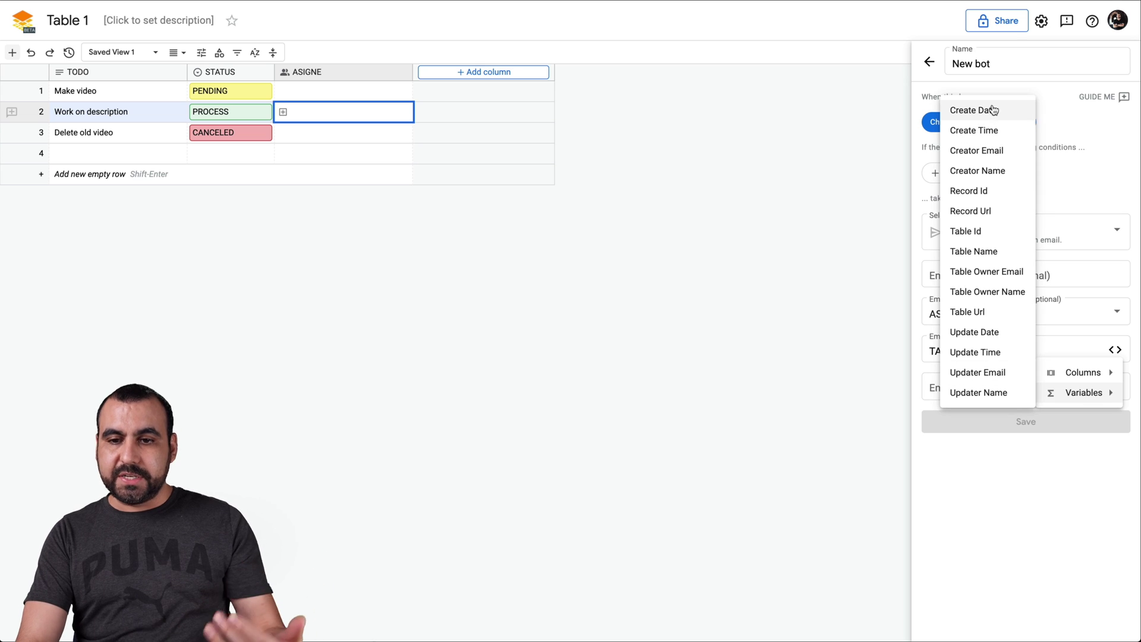
mouse_move(1081, 373)
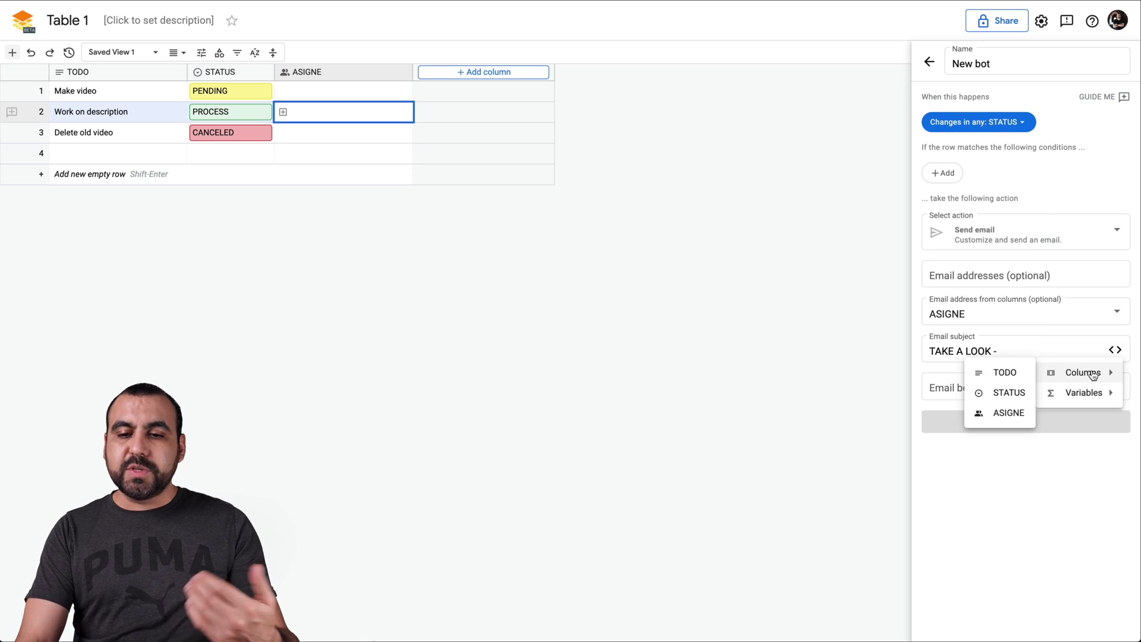
left_click(1001, 375)
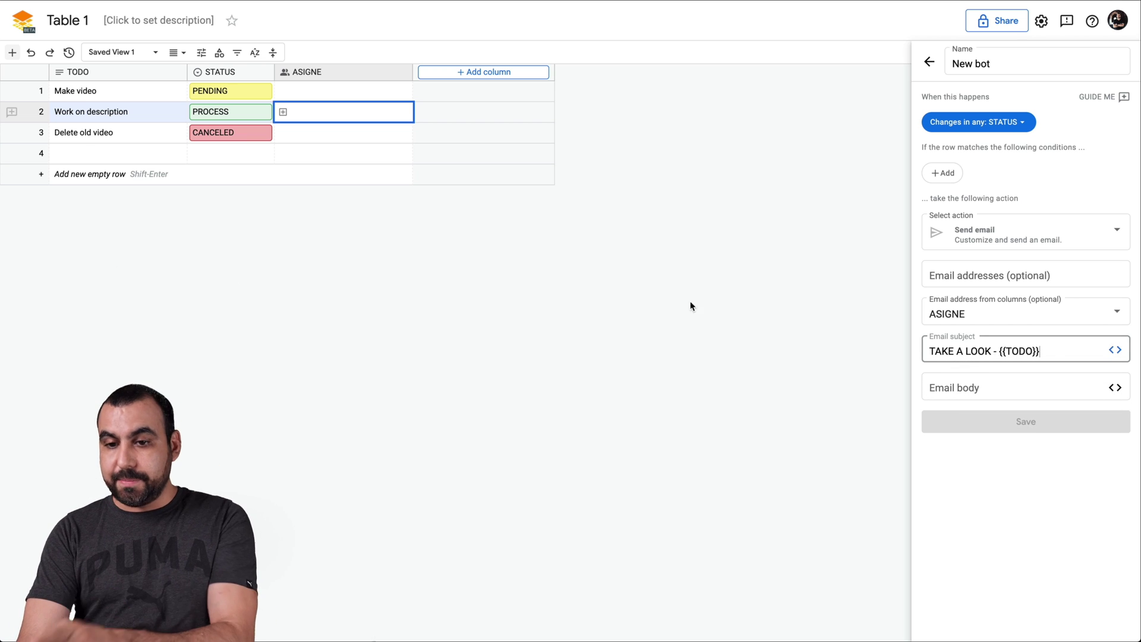
left_click(1019, 383)
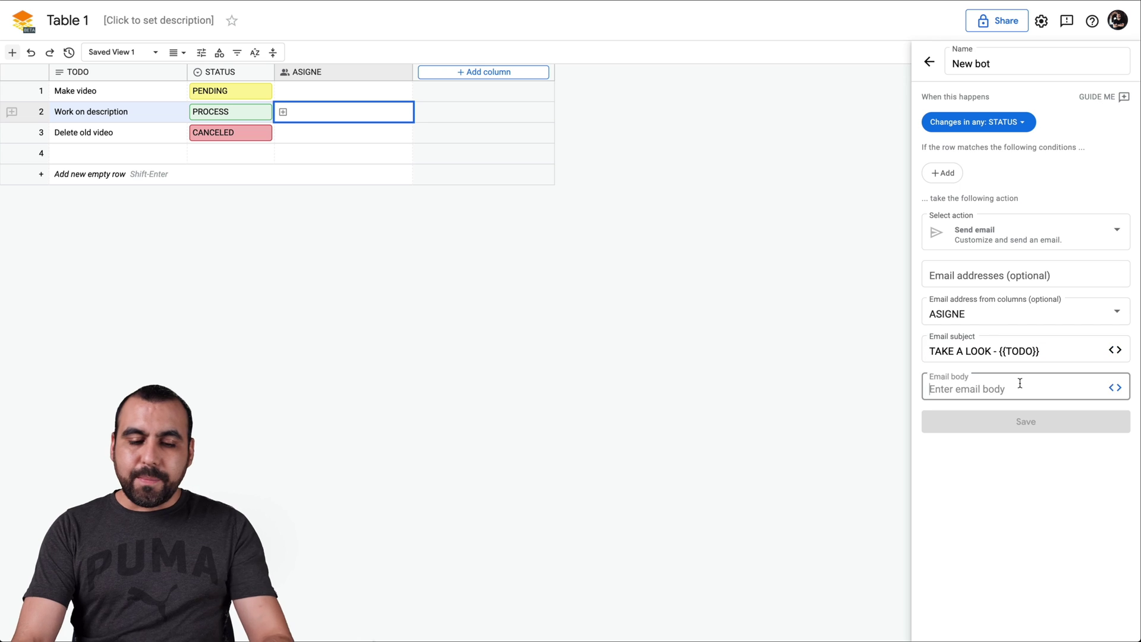
type("Hello take a look at")
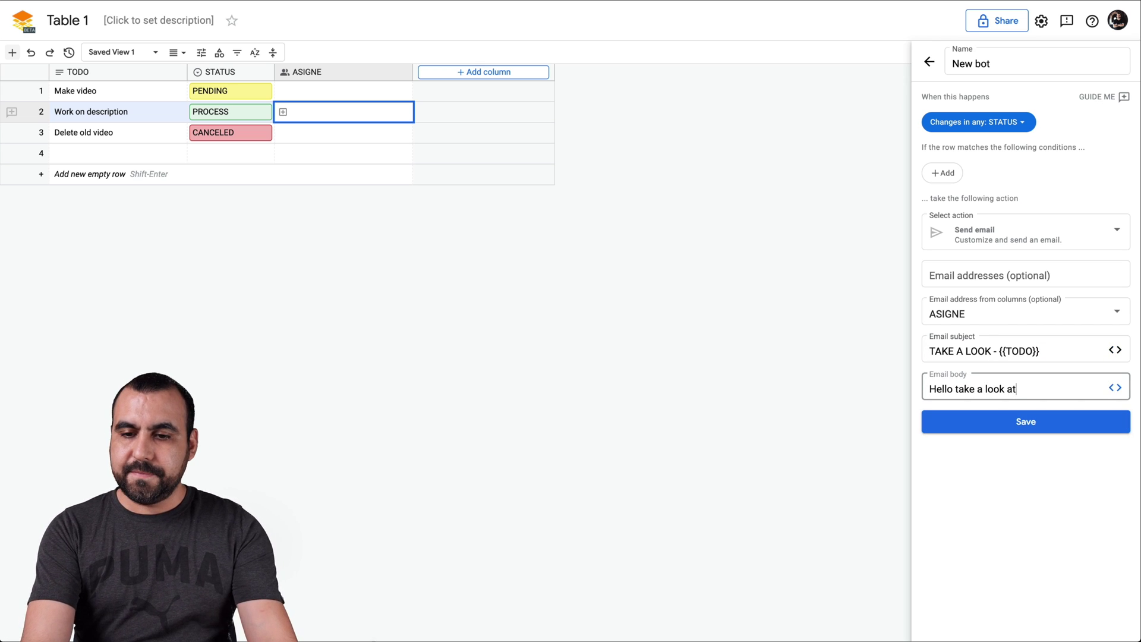
Write the body with {{TODO}} and {{STATUS}} on separate lines.
left_click(1114, 388)
left_click(1004, 410)
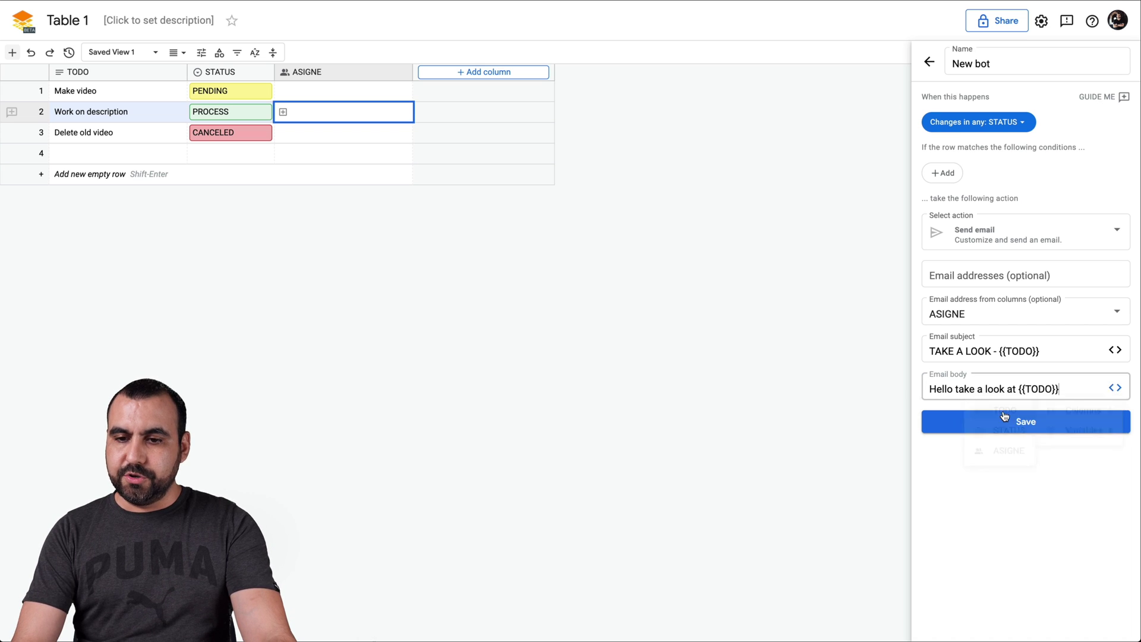
key("Return")
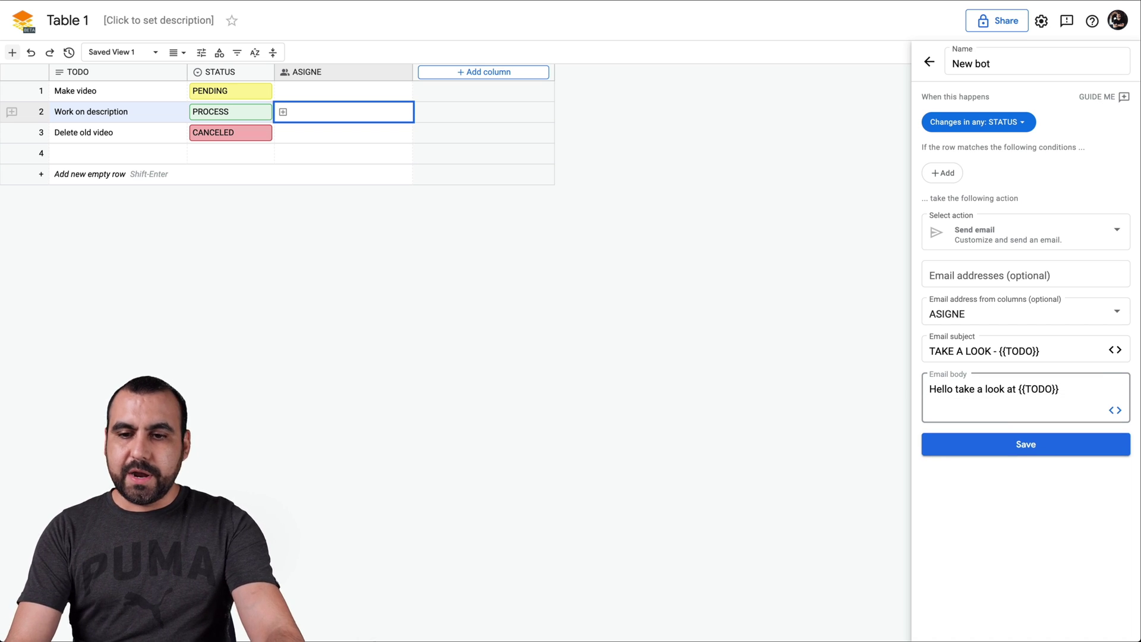
type("STA")
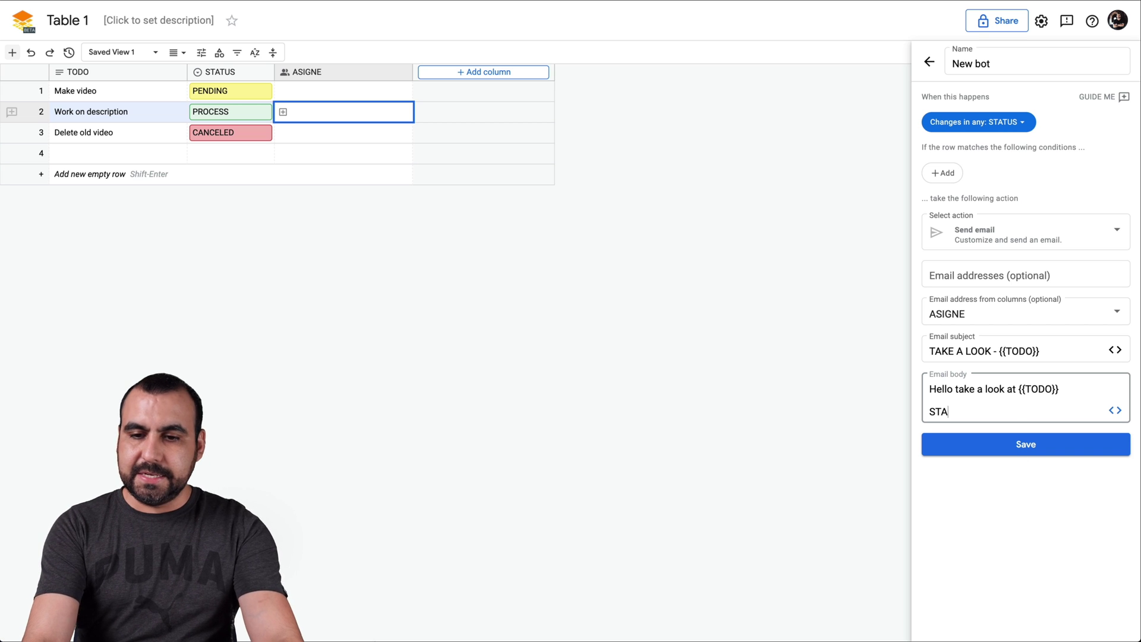
type("TUS:")
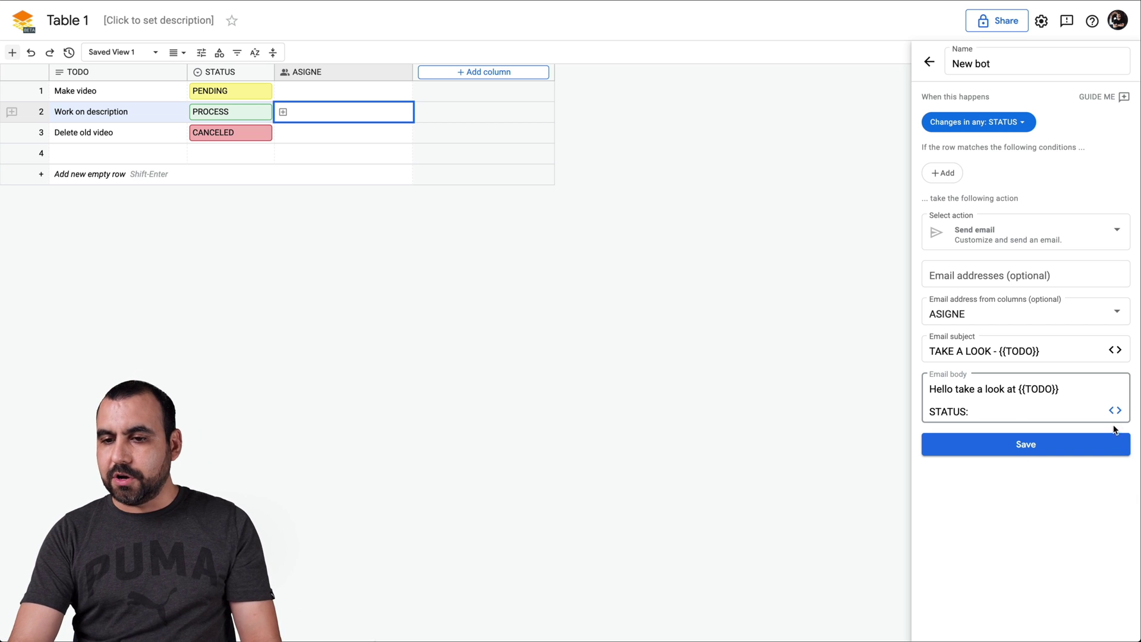
left_click(1115, 410)
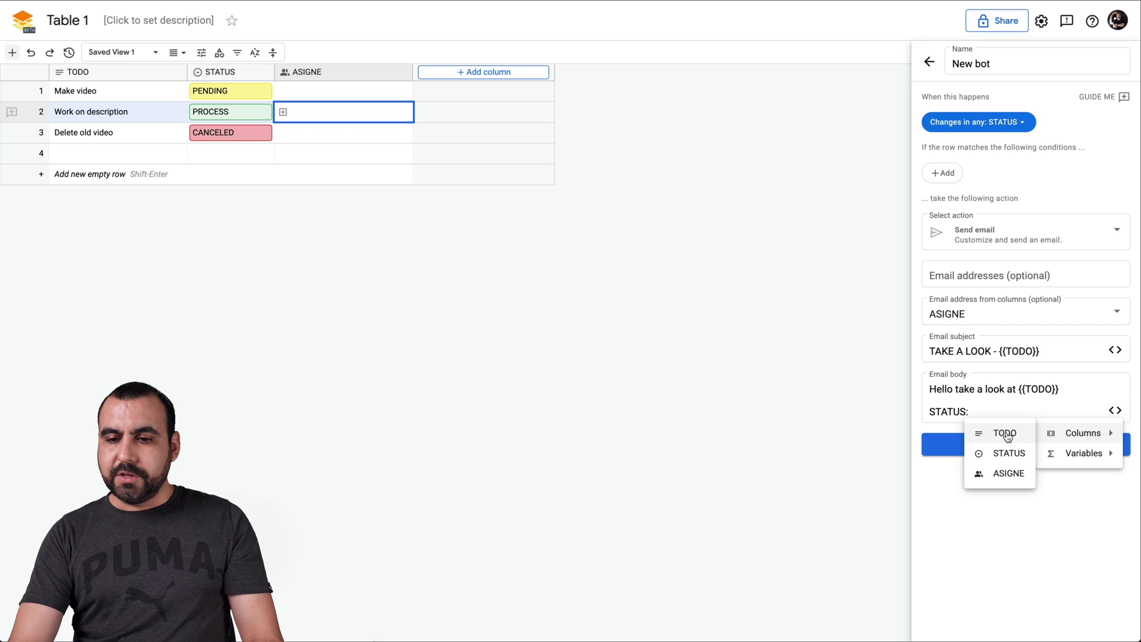
left_click(1010, 451)
key("Return")
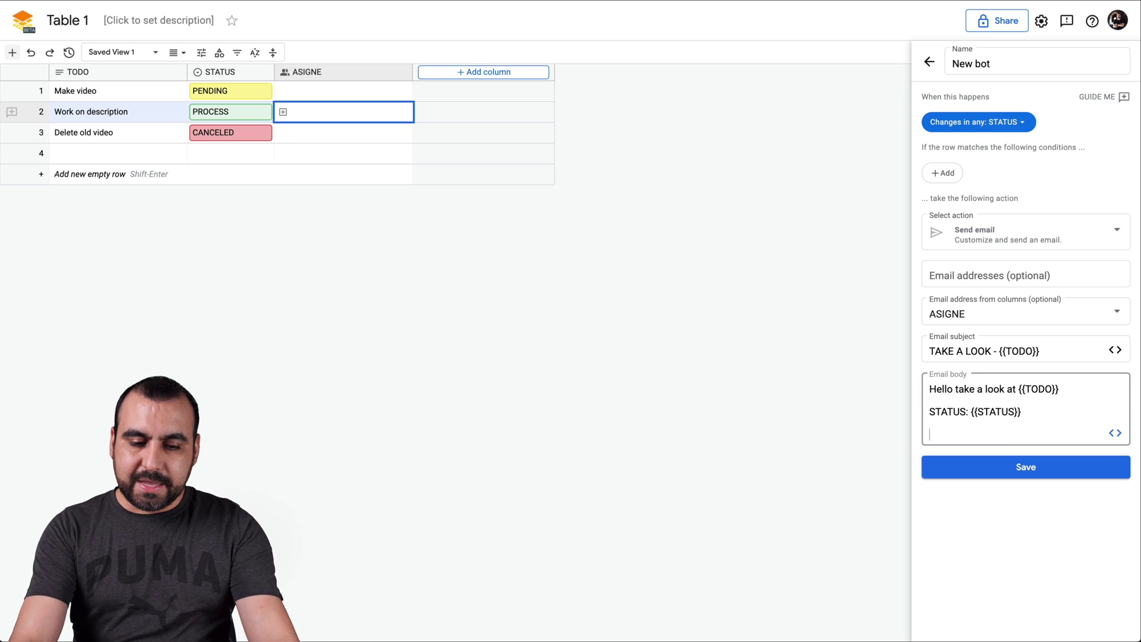
type("CHECK IT OUT")
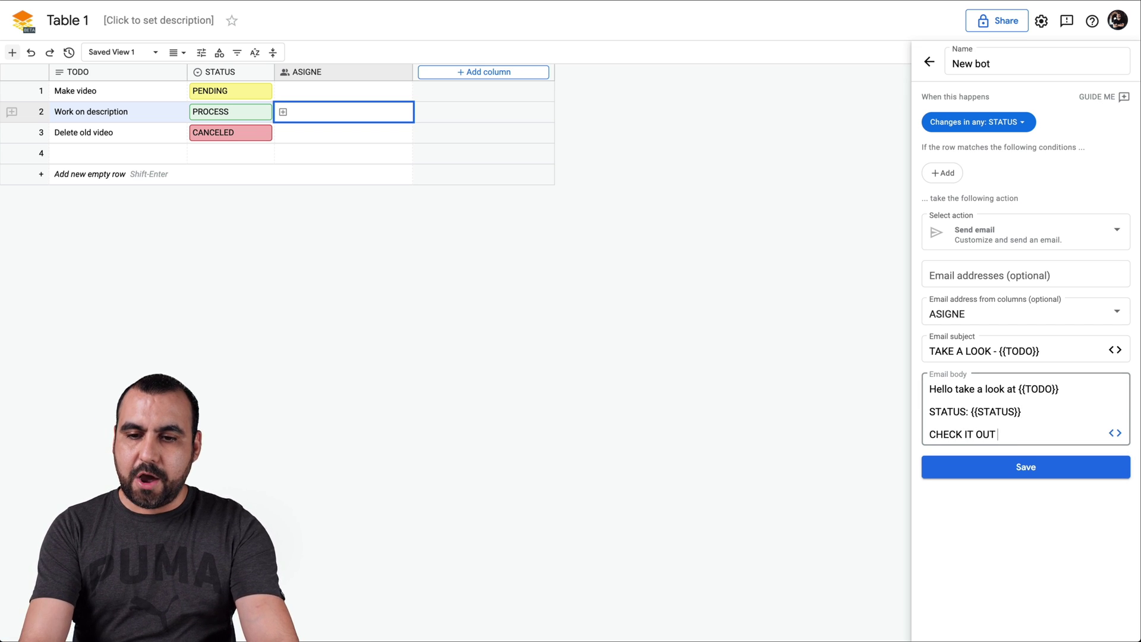
type("HER")
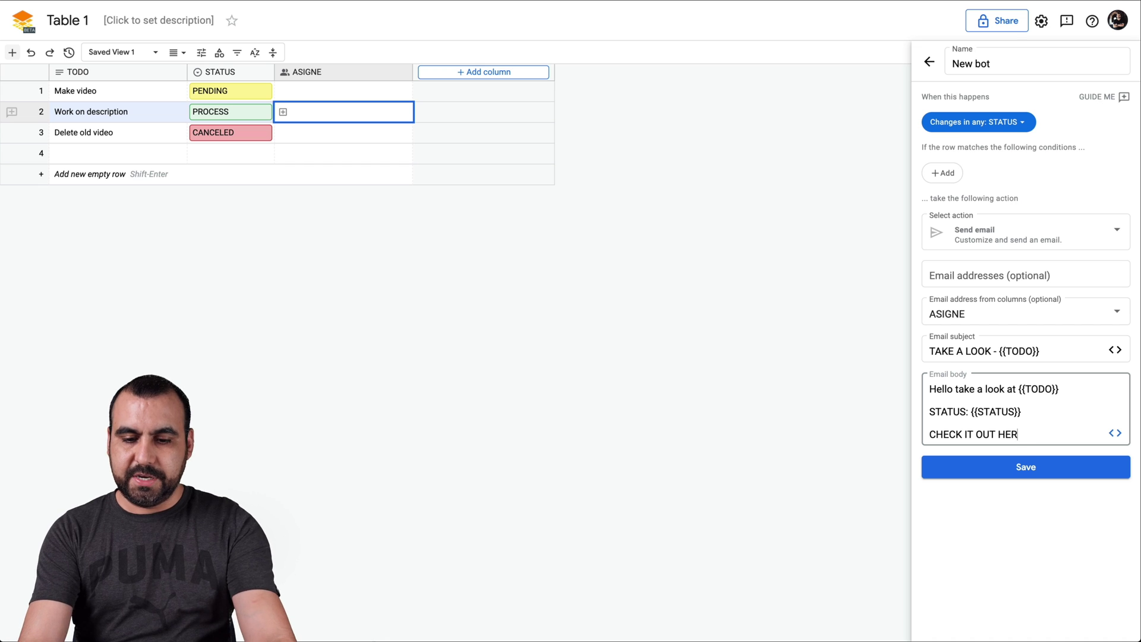
type("EE:")
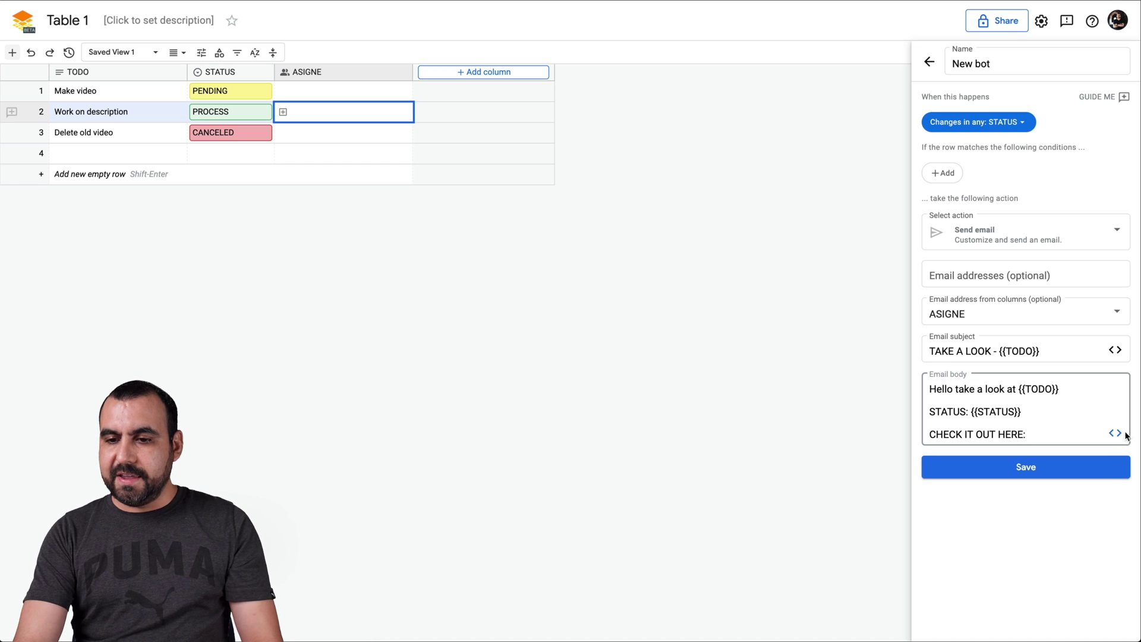
Add the [[record_url]] link to the body and save the bot.
left_click(1115, 433)
mouse_move(1082, 475)
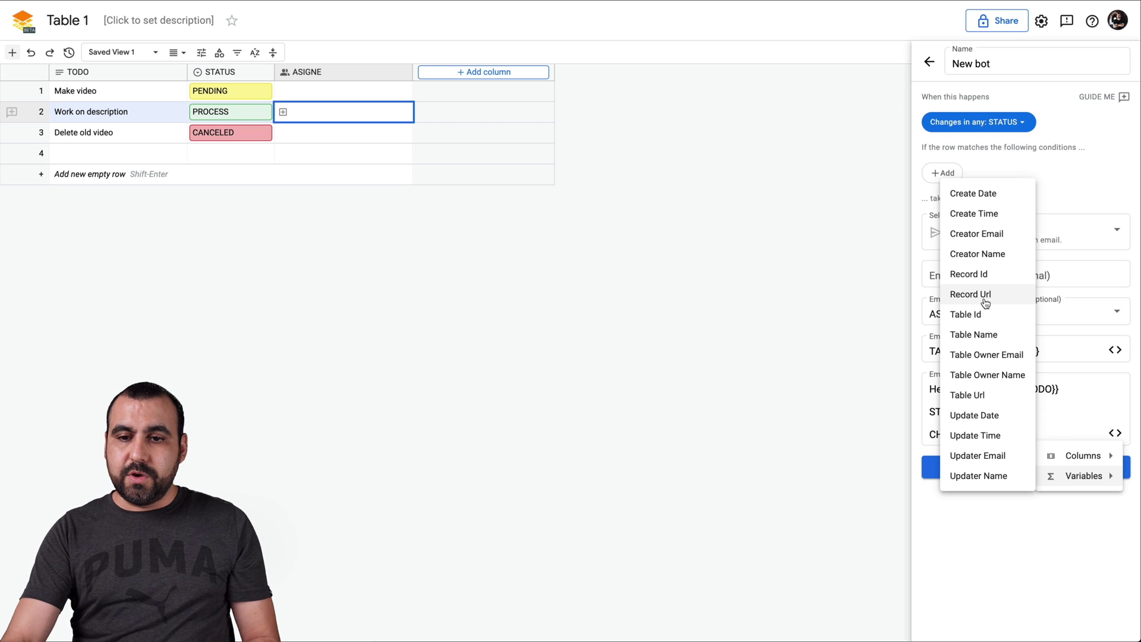
left_click(984, 300)
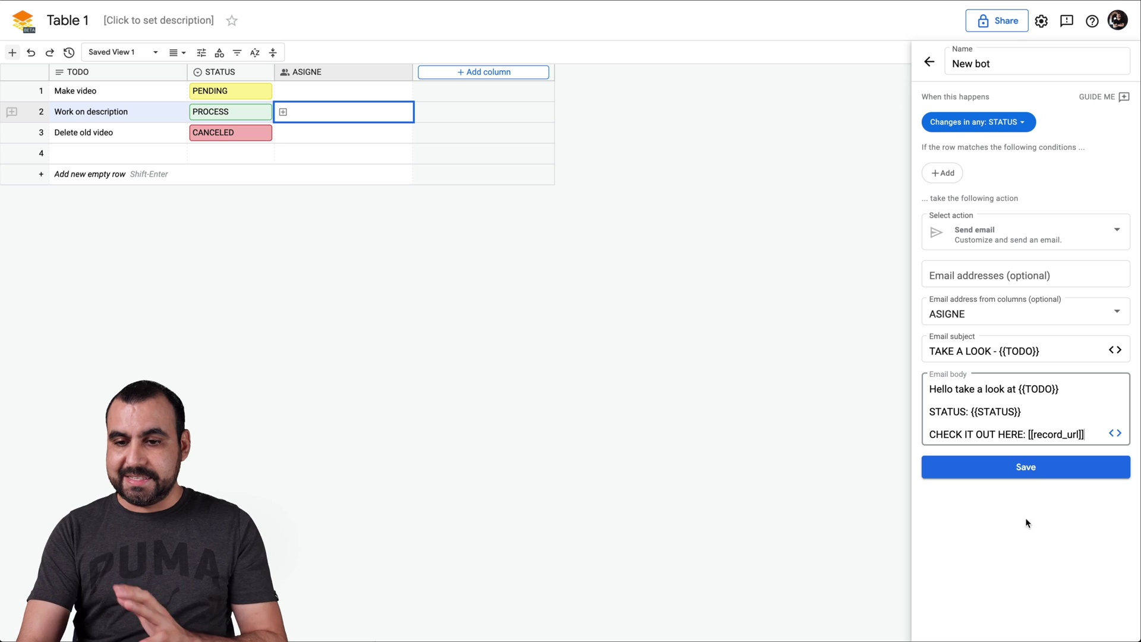
left_click(1026, 467)
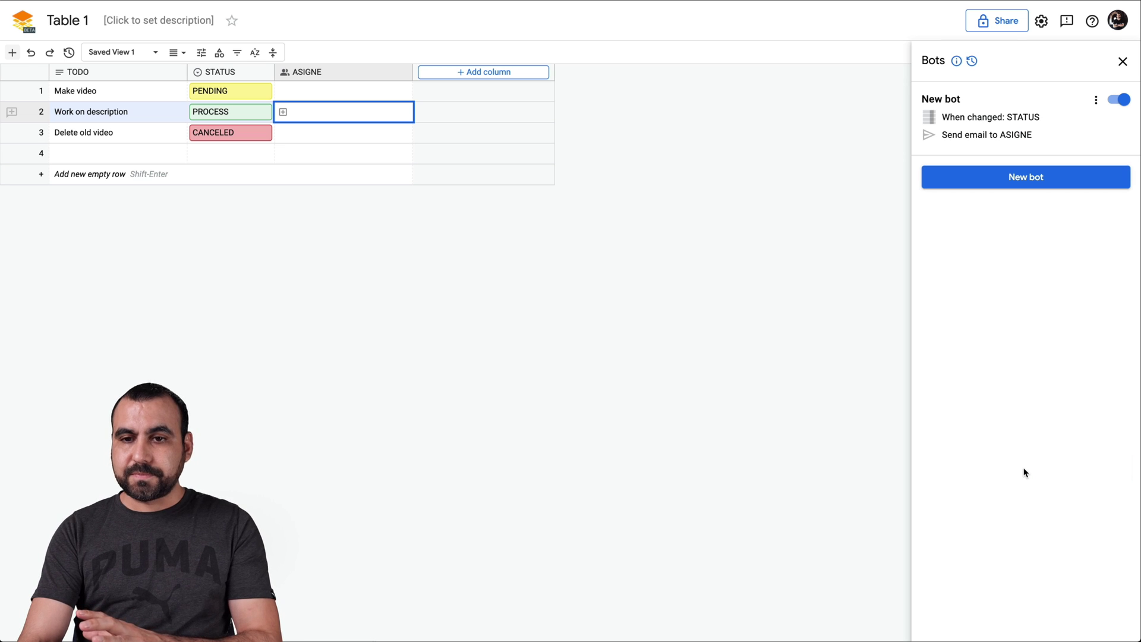
Change the Work on description task's STATUS from PROCESS to PENDING.
left_click(866, 346)
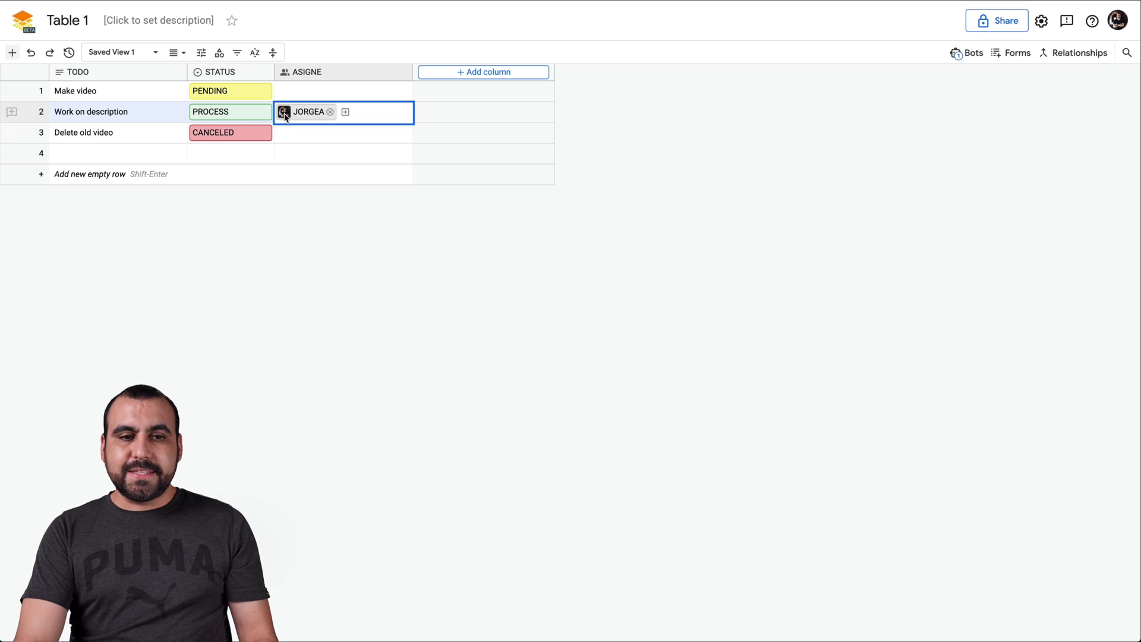
left_click(249, 117)
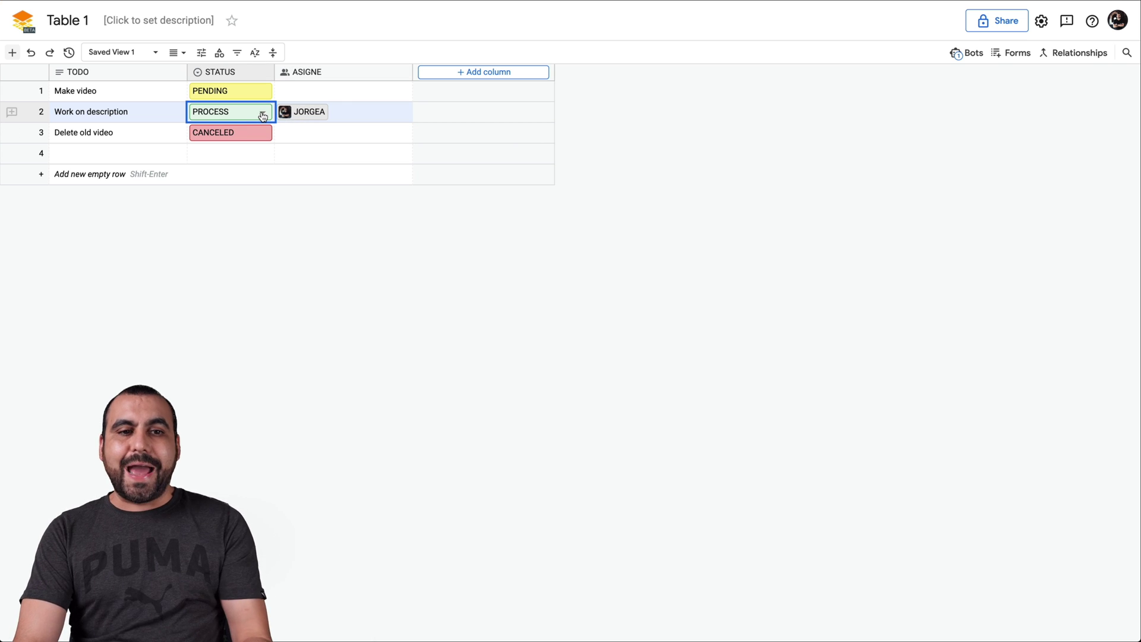
left_click(262, 115)
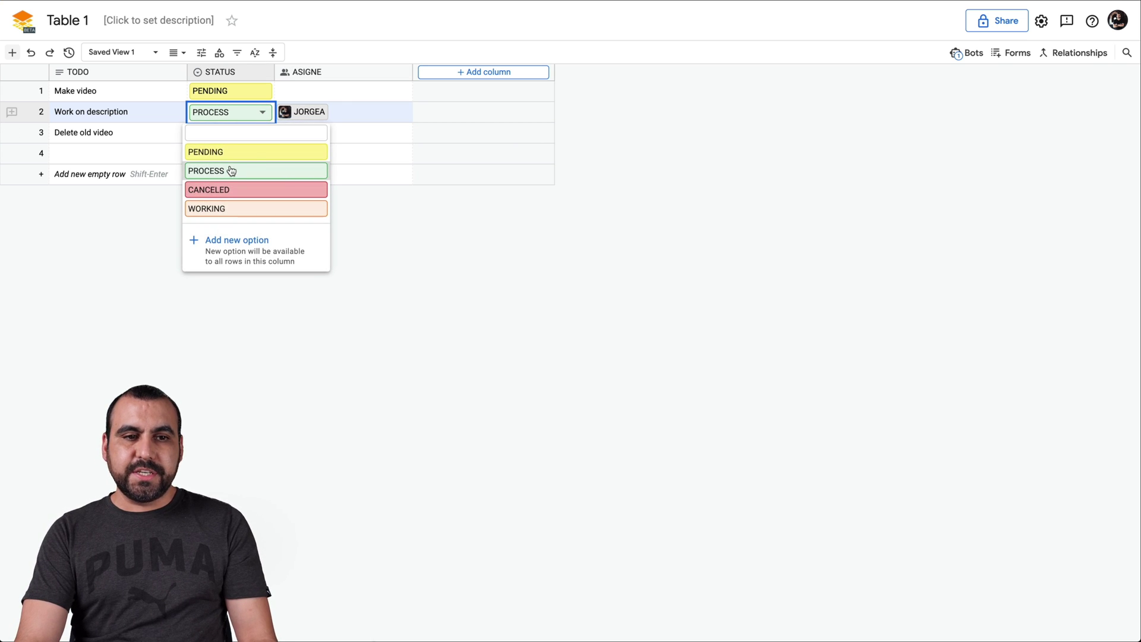
left_click(251, 154)
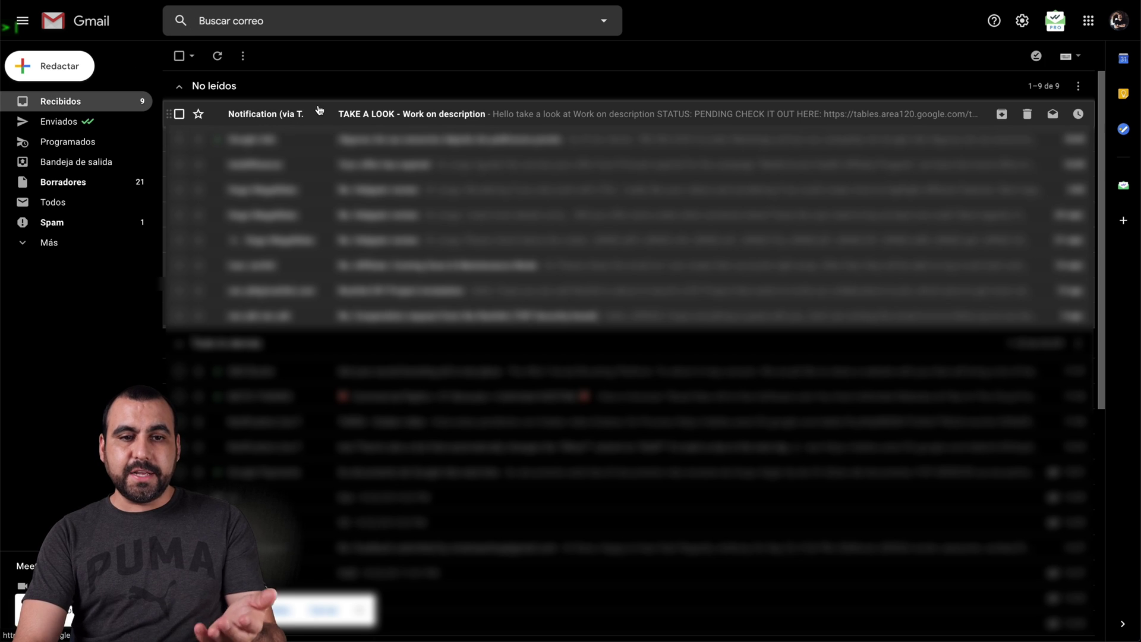
mouse_move(403, 114)
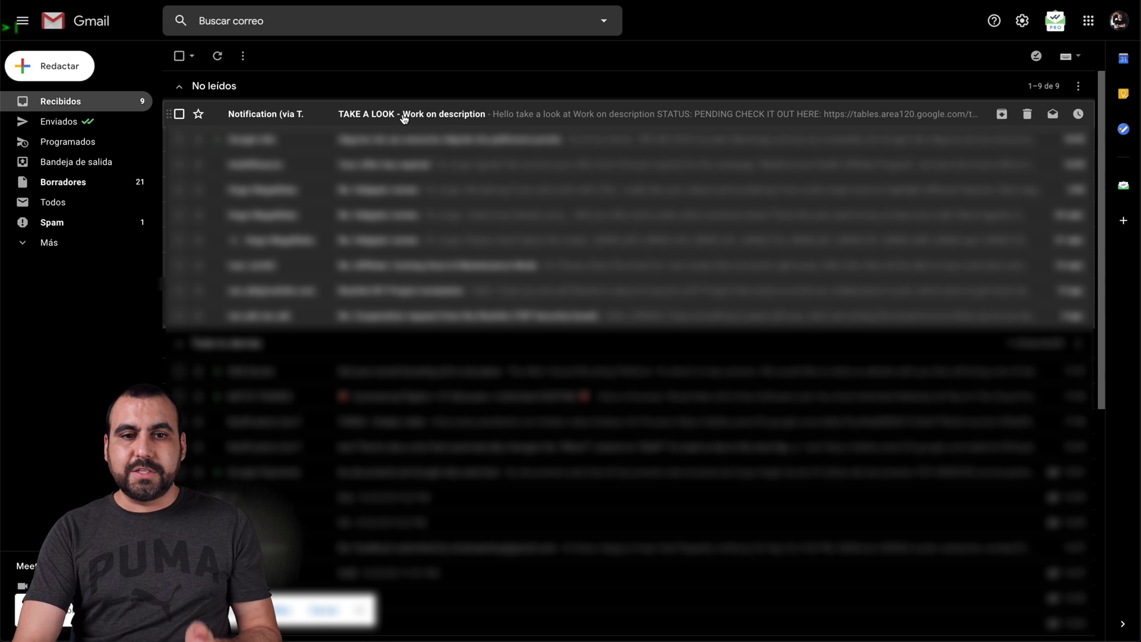
Read the bot's notification email, highlighting the task name and the STATUS: PENDING line.
left_click(452, 114)
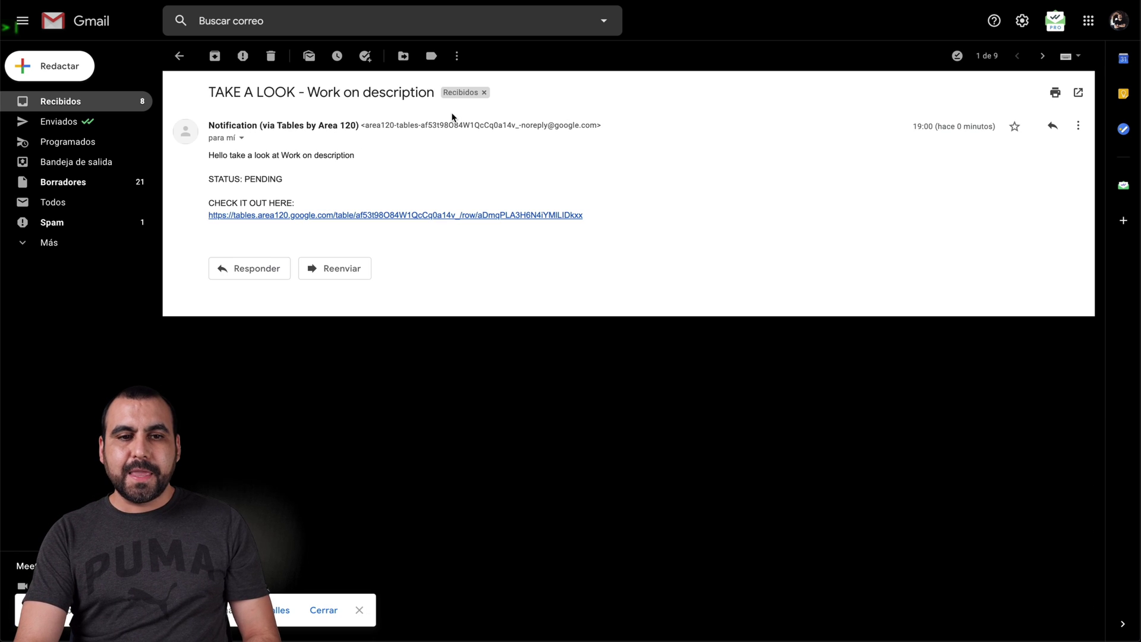
left_click_drag(212, 154, 355, 155)
left_click(351, 154)
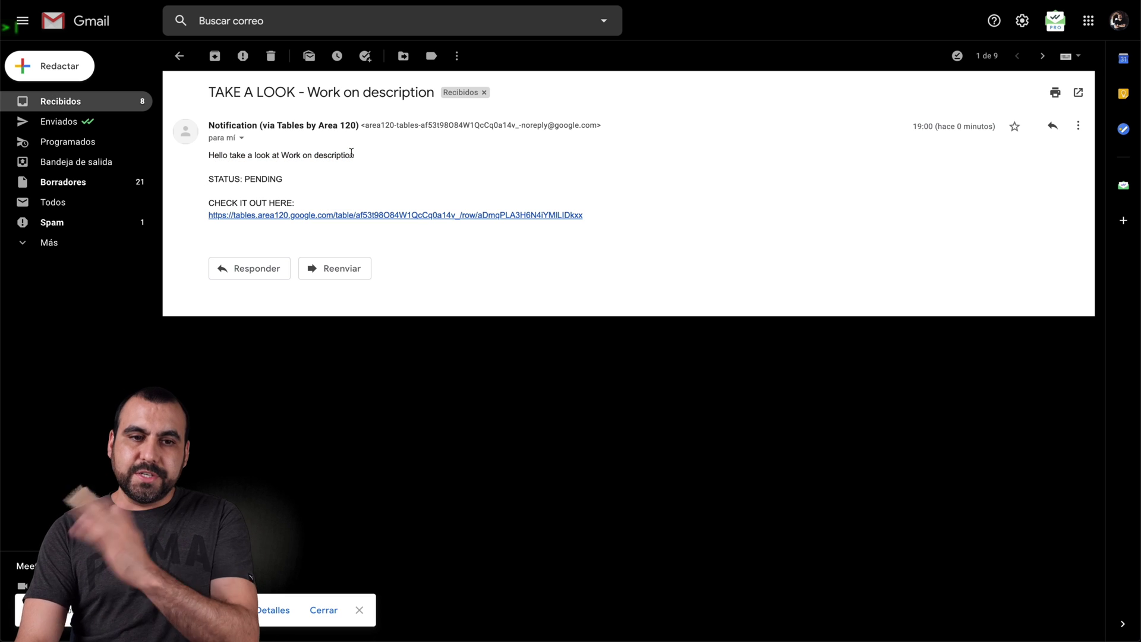
left_click_drag(213, 181, 279, 179)
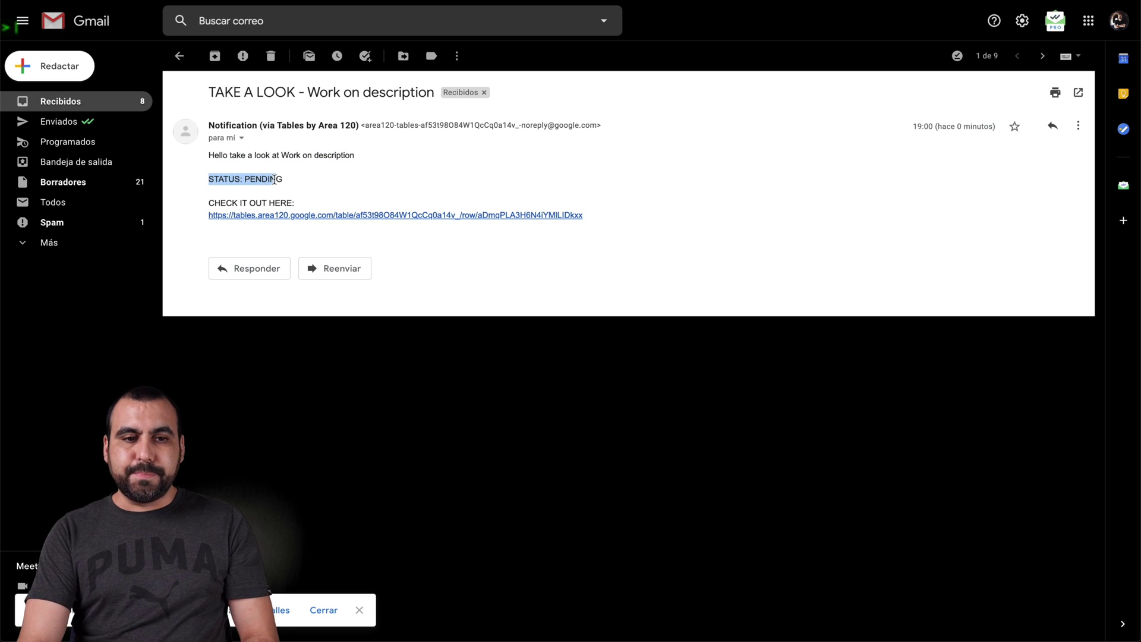
double_click(274, 179)
left_click(267, 201)
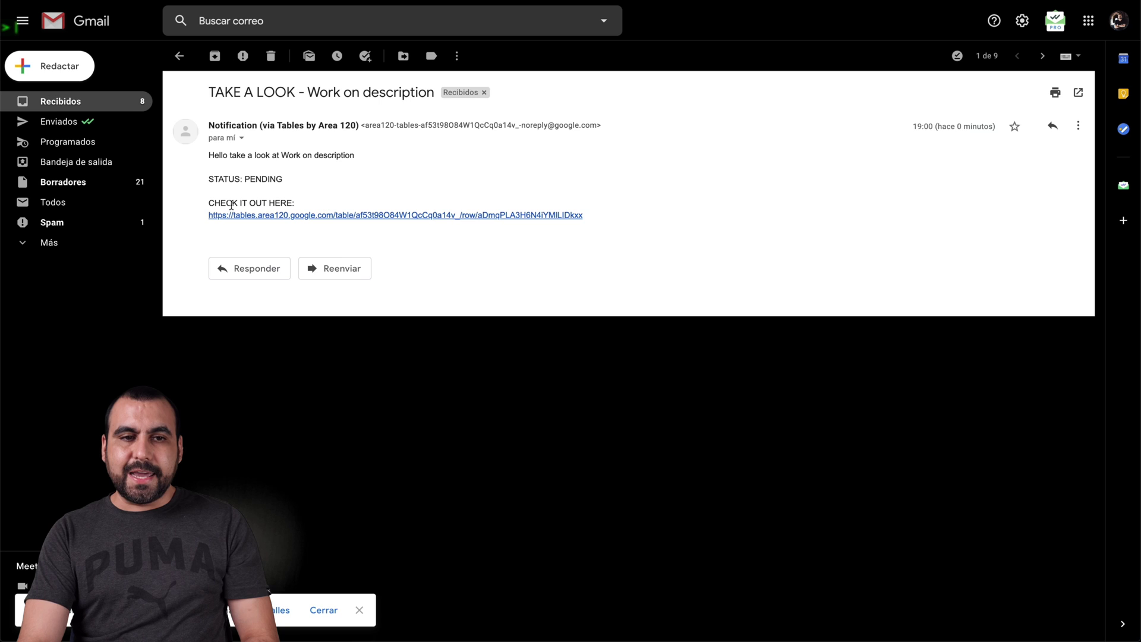
Follow the email's record link to Work on description's row in Tables.
left_click(288, 215)
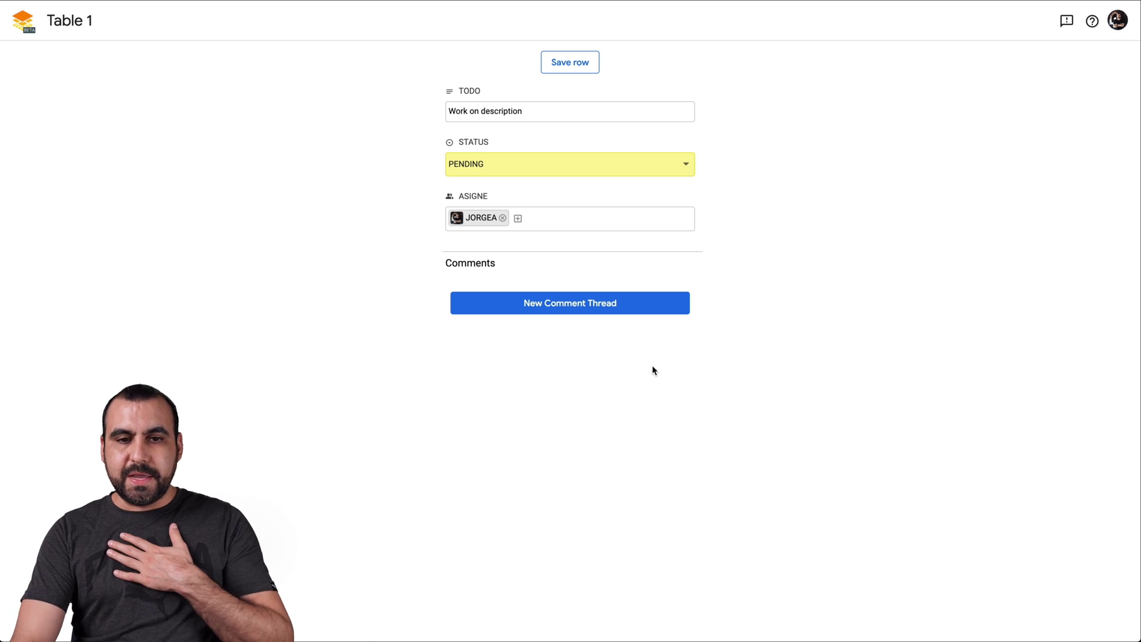
Review the row's status options, keep PENDING, and return to Table 1's grid.
left_click(686, 163)
left_click(750, 262)
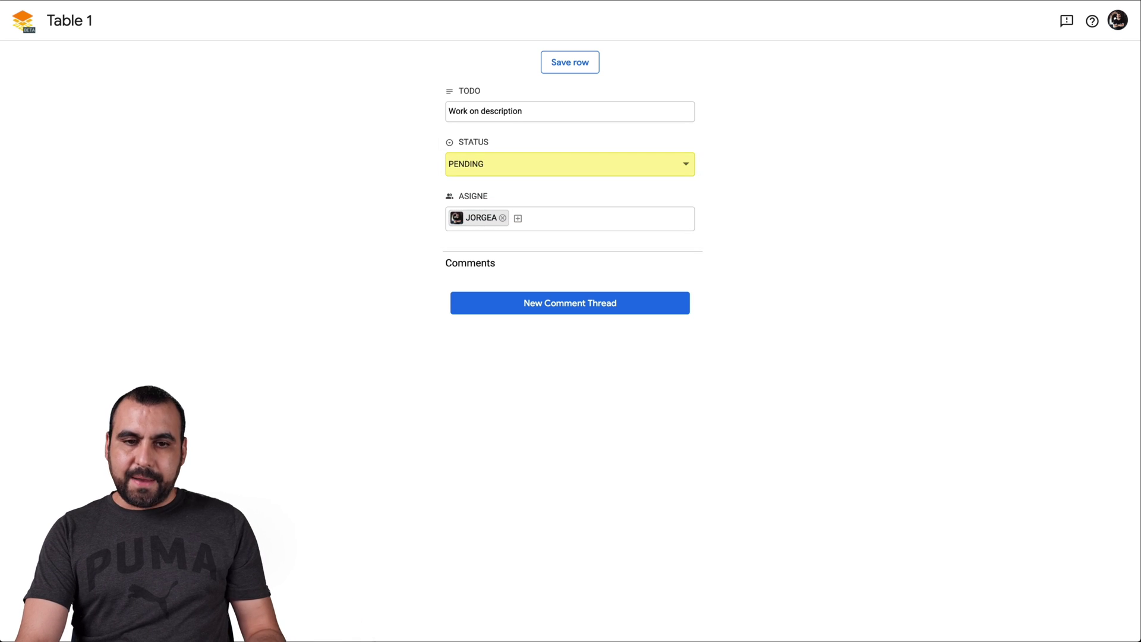
key("Escape")
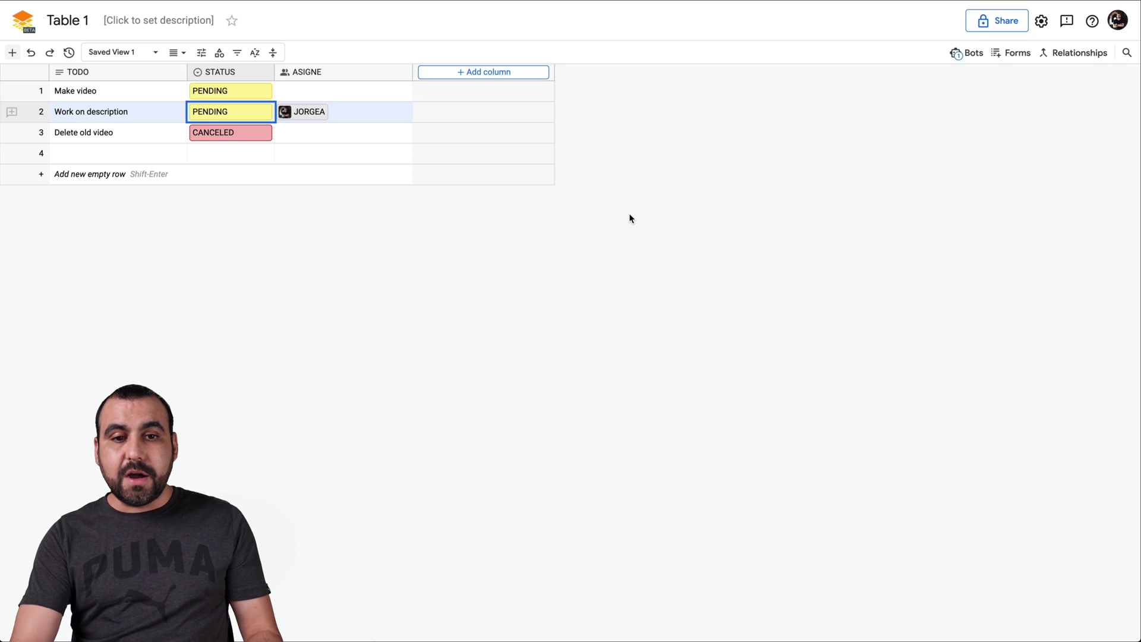
left_click(966, 53)
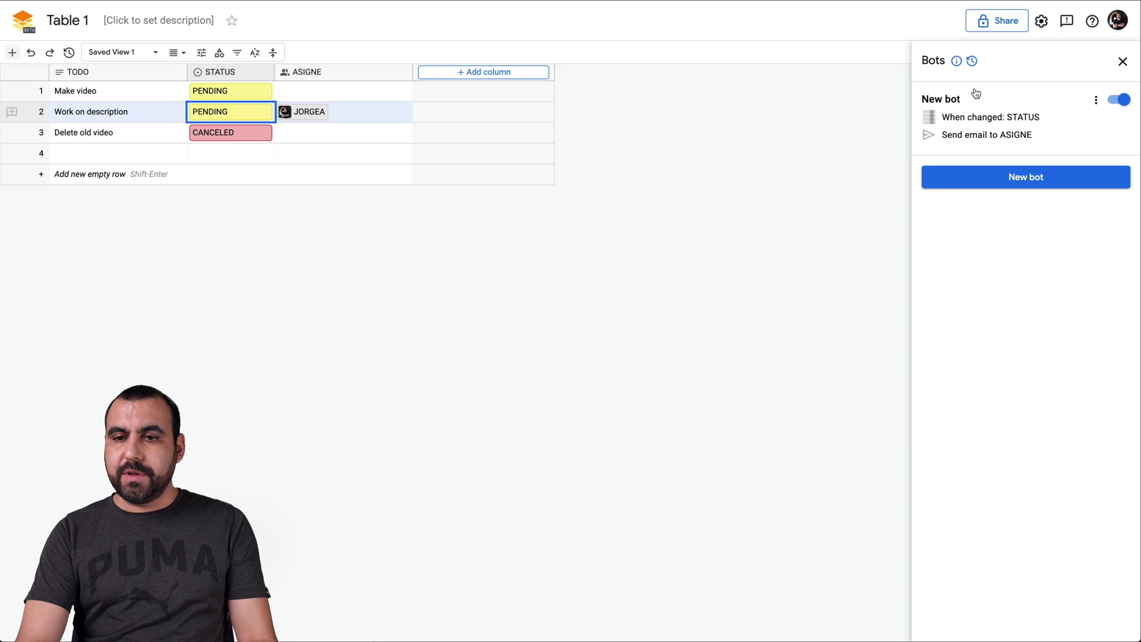
left_click(1020, 177)
left_click(963, 122)
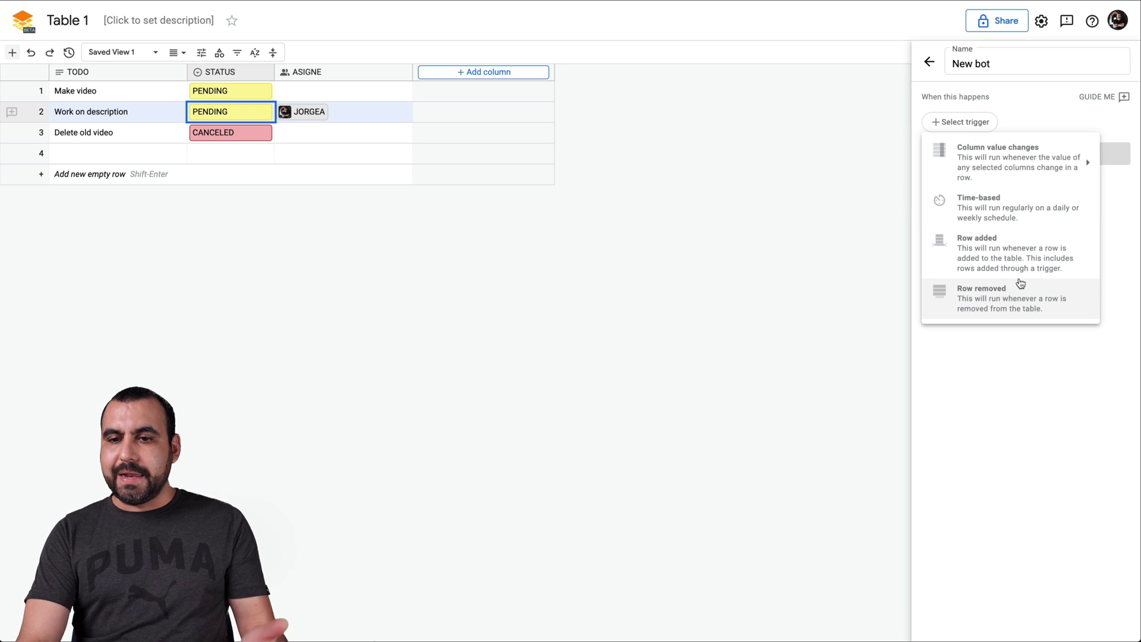
left_click(1012, 297)
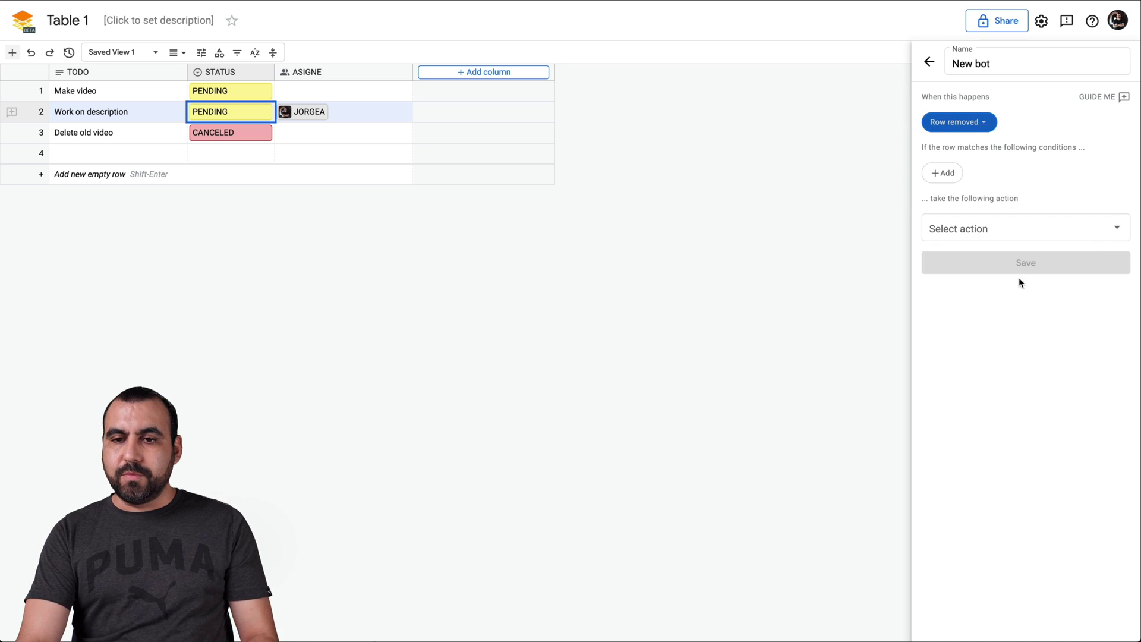
left_click(945, 173)
left_click(1063, 212)
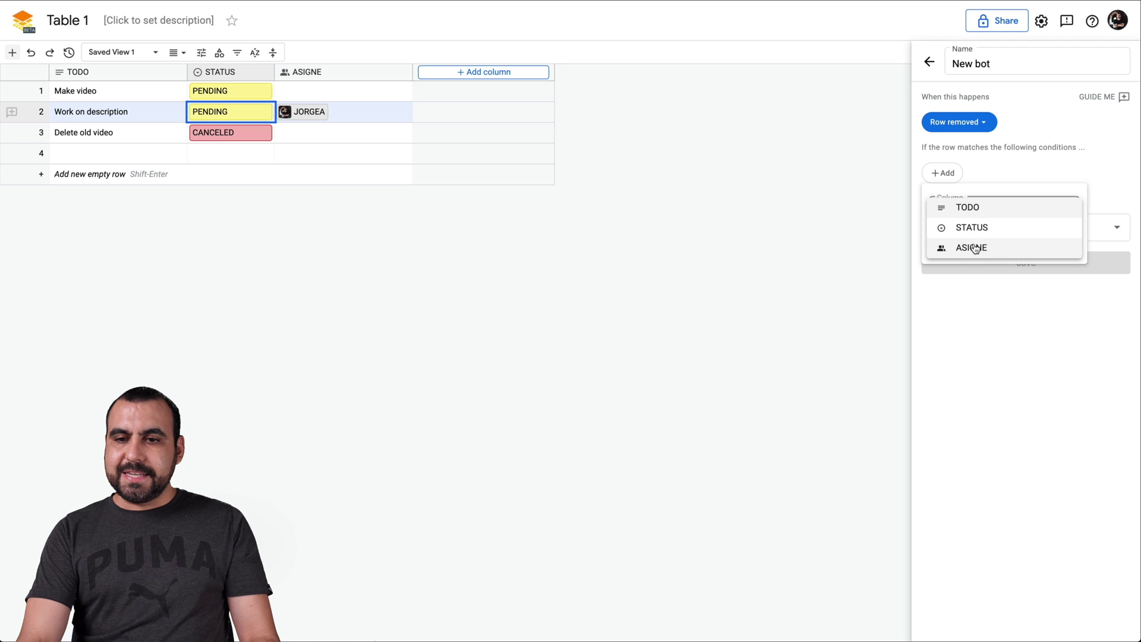
left_click(973, 248)
left_click(1045, 249)
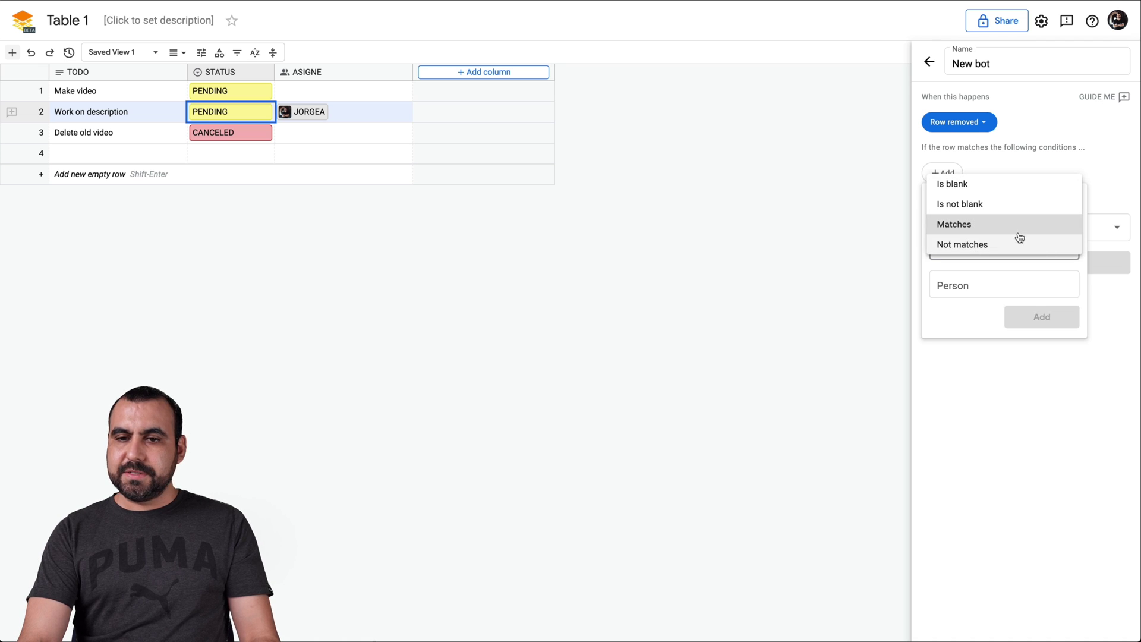
left_click(978, 186)
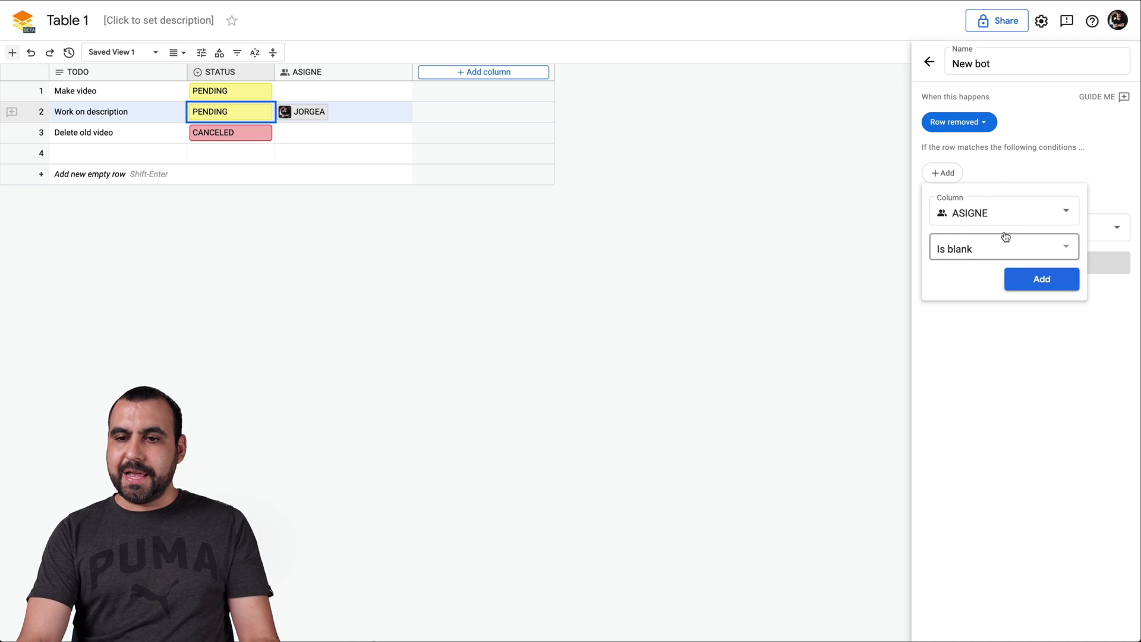
left_click(1035, 280)
left_click(1037, 234)
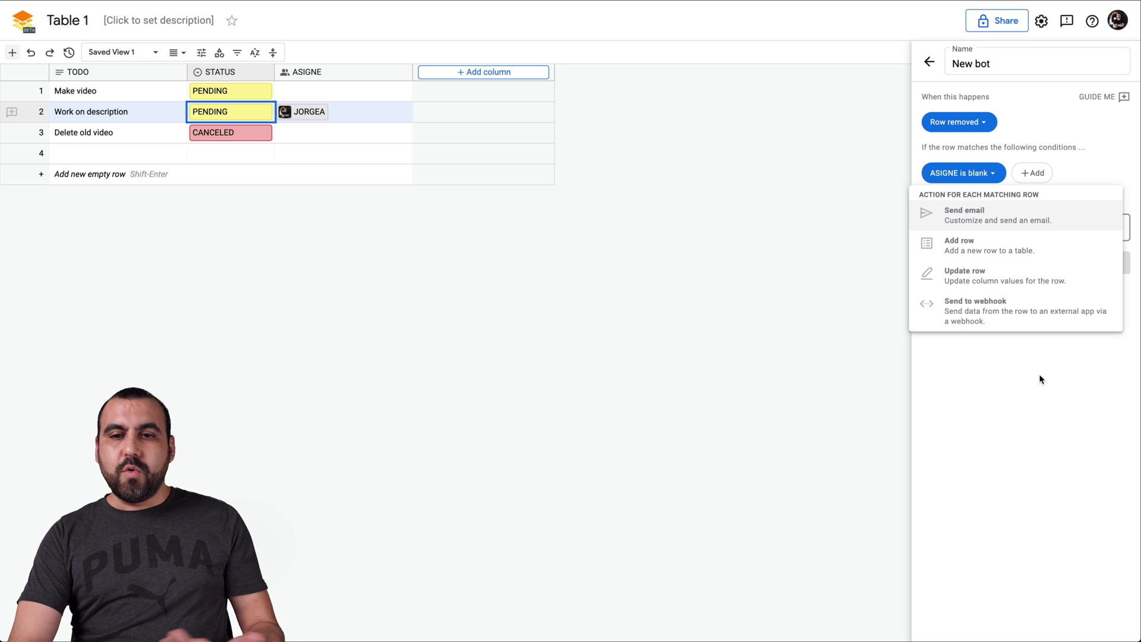
left_click(971, 145)
left_click(928, 61)
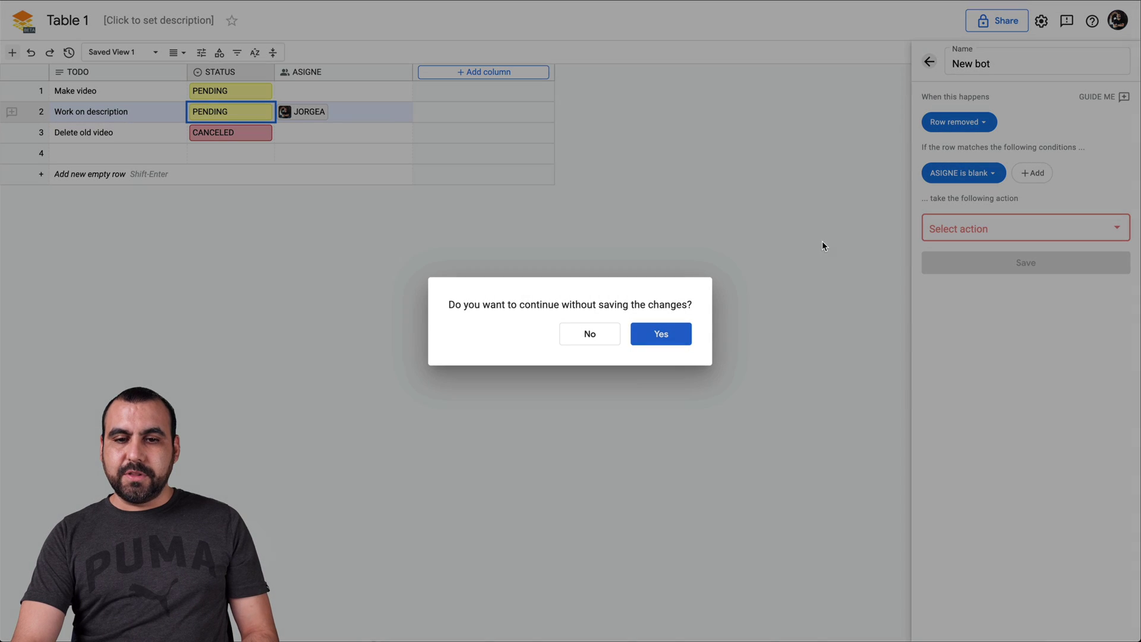
left_click(659, 345)
key("Escape")
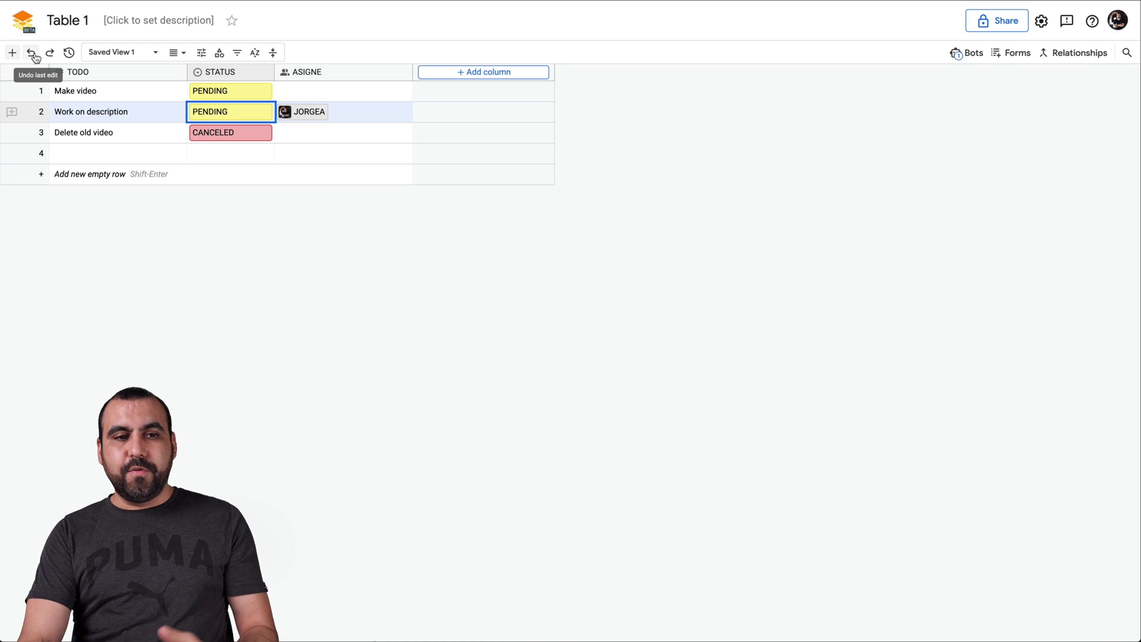
left_click(69, 53)
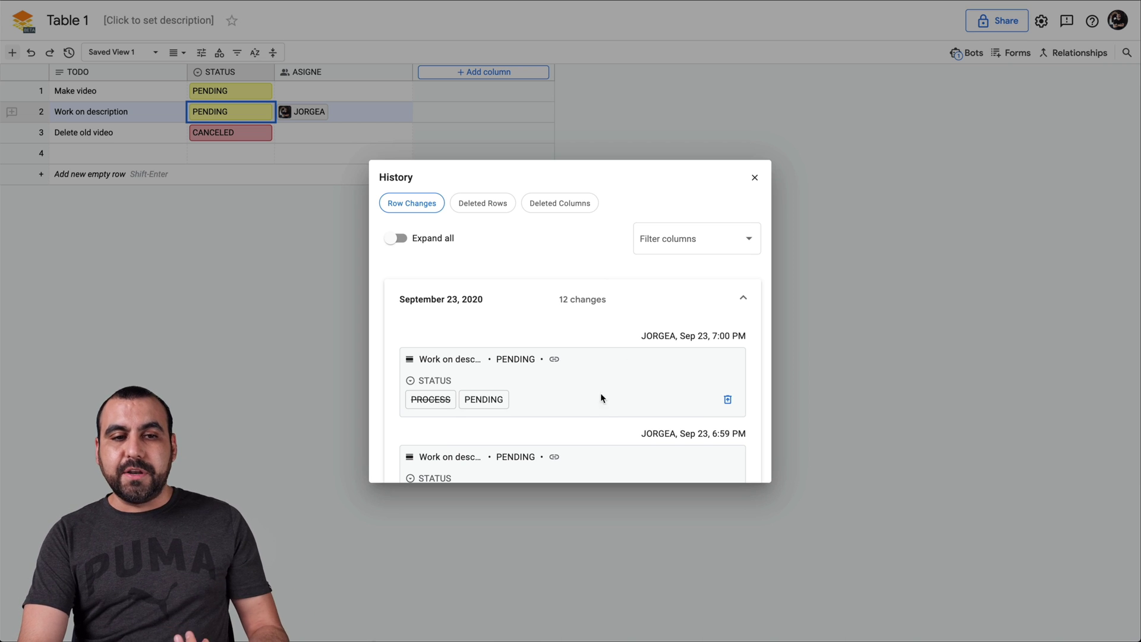
left_click(325, 340)
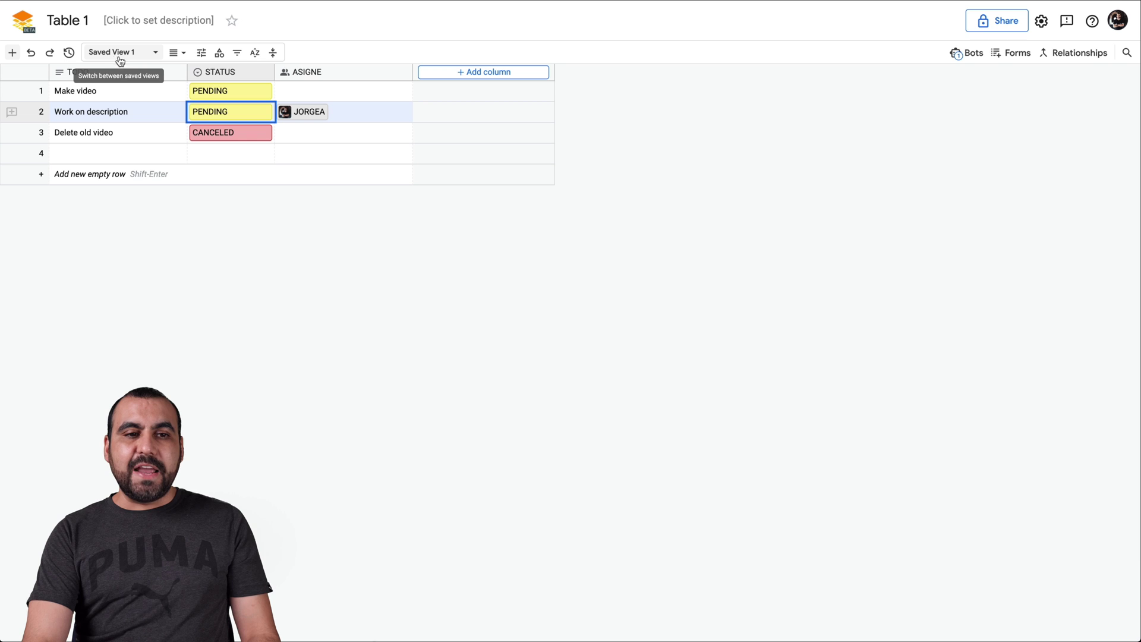
left_click(137, 54)
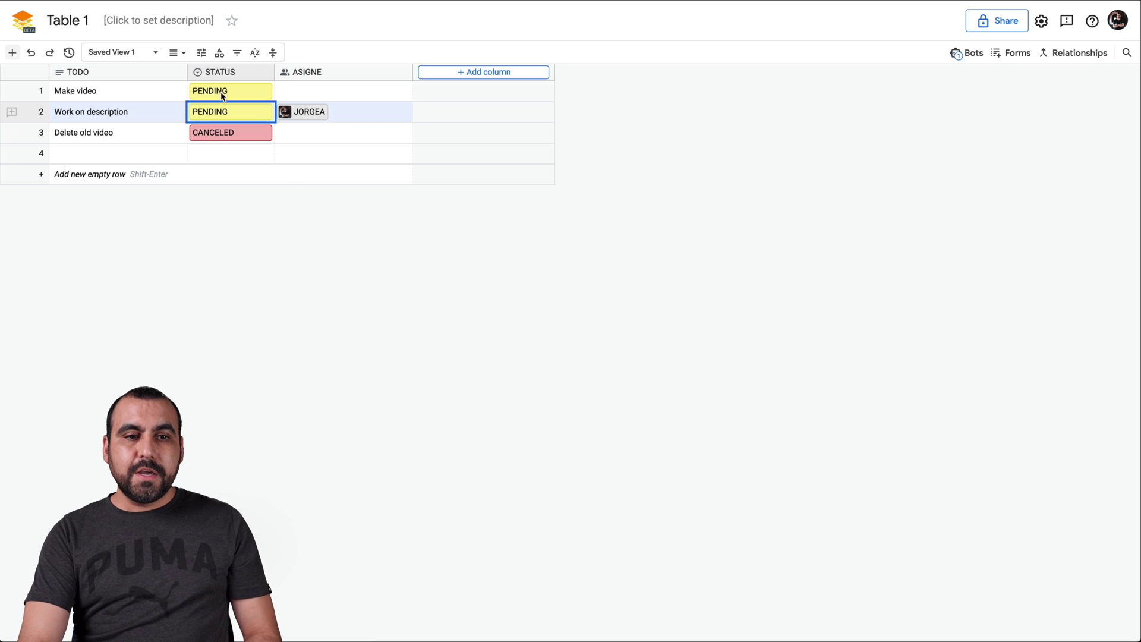
left_click(176, 53)
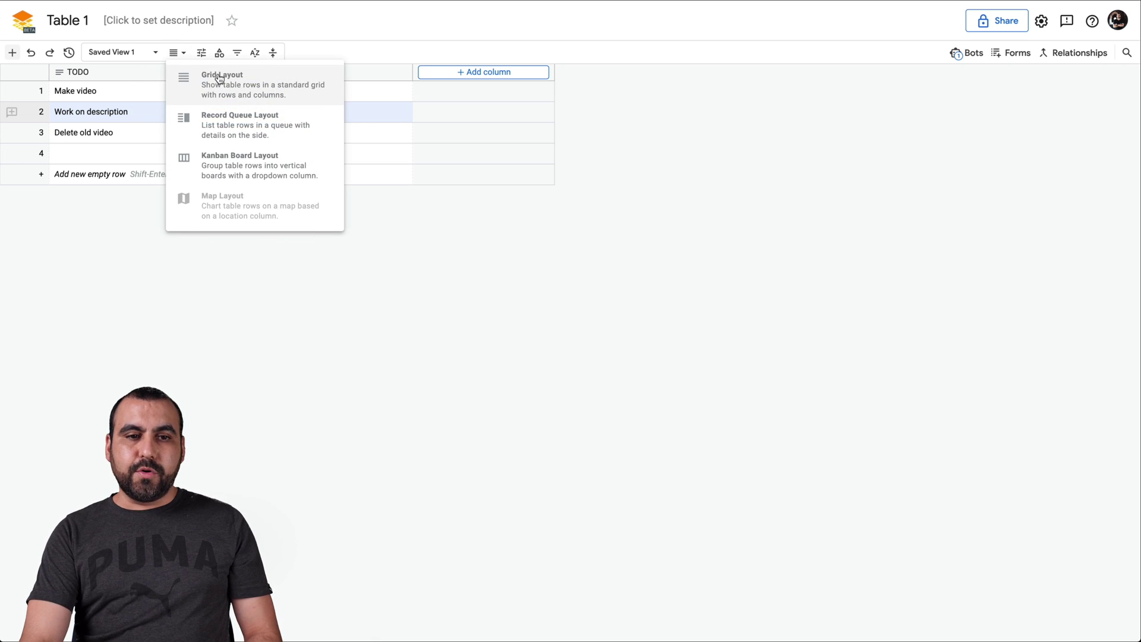
left_click(201, 54)
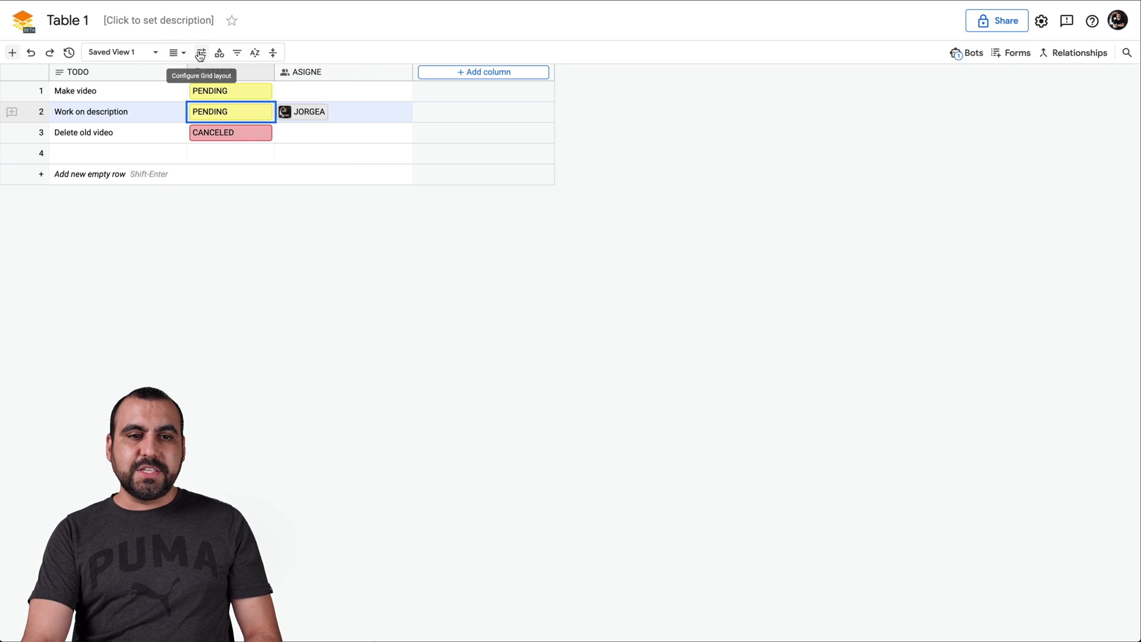
left_click(200, 54)
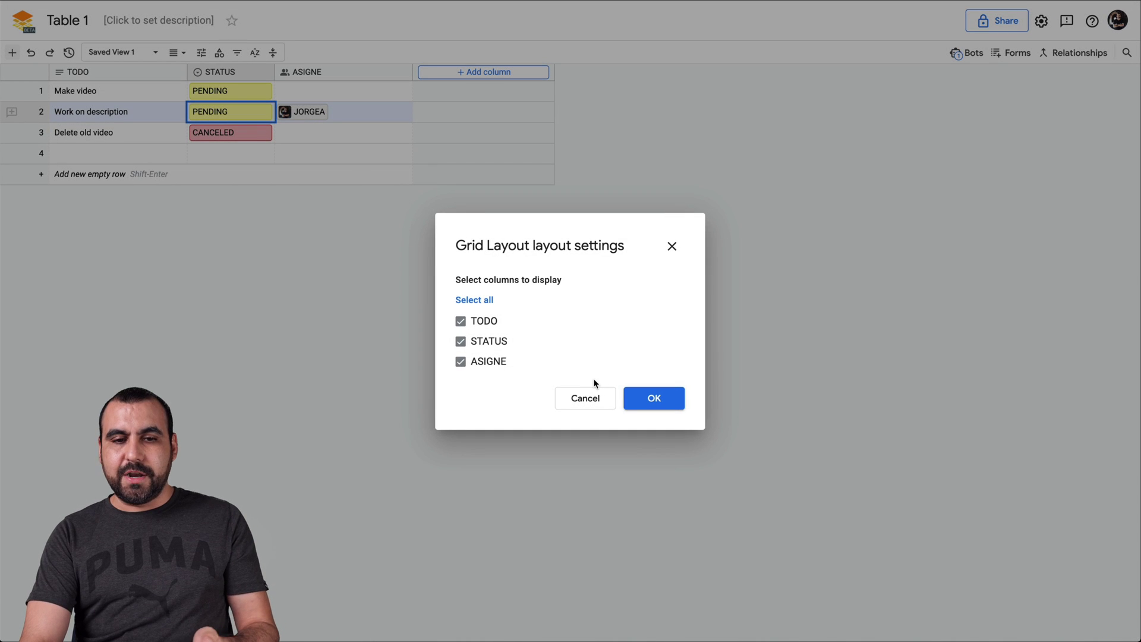
left_click(588, 396)
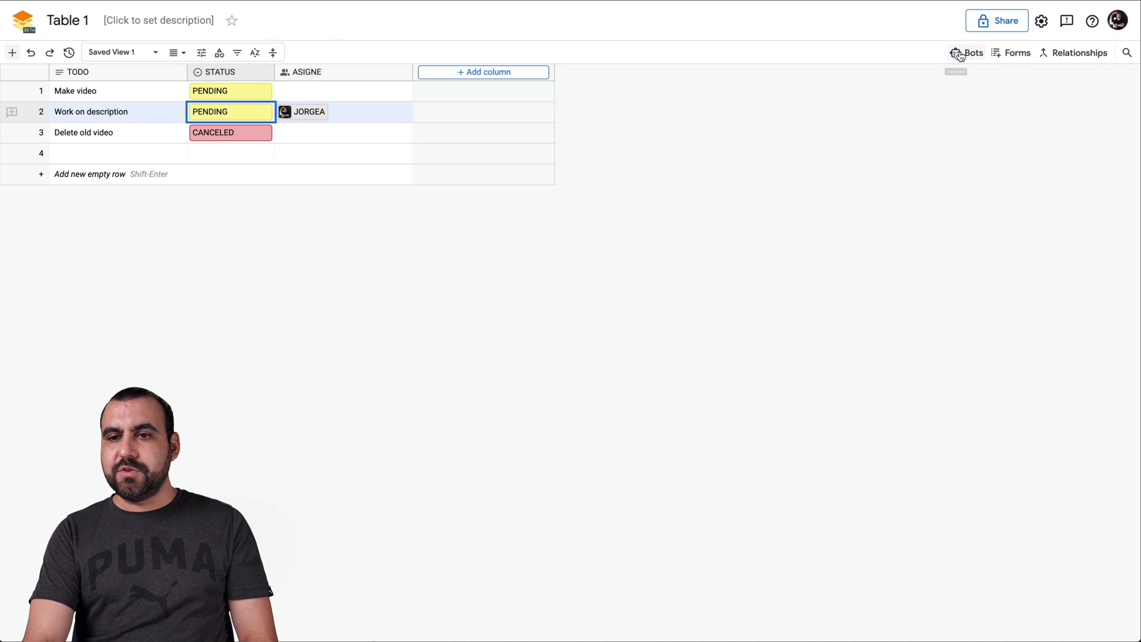
left_click(1013, 53)
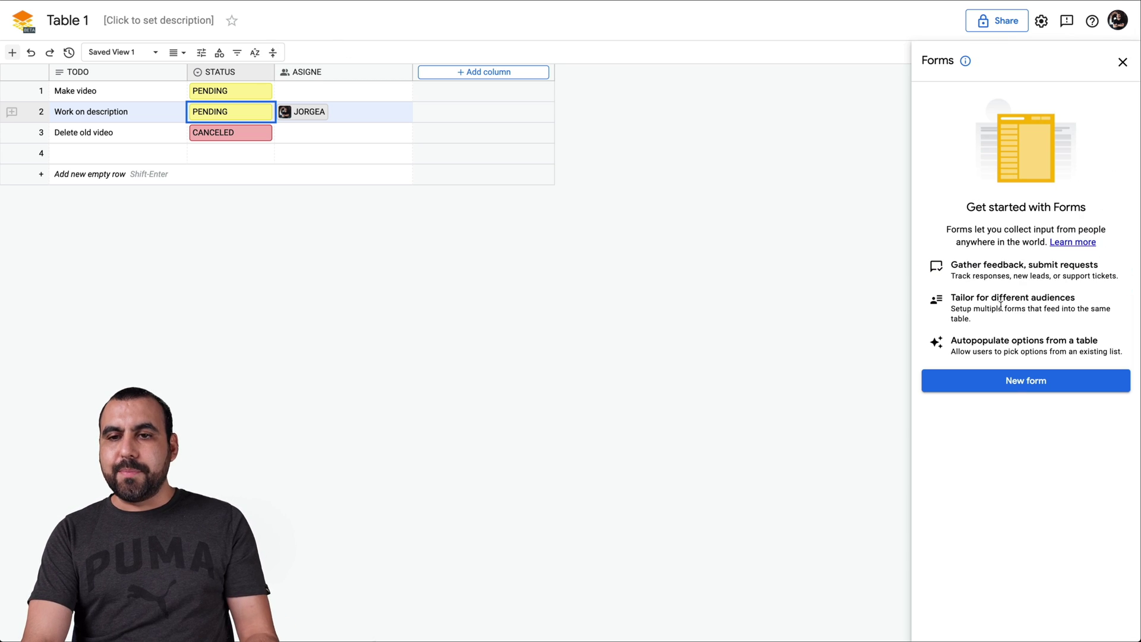
left_click(1123, 62)
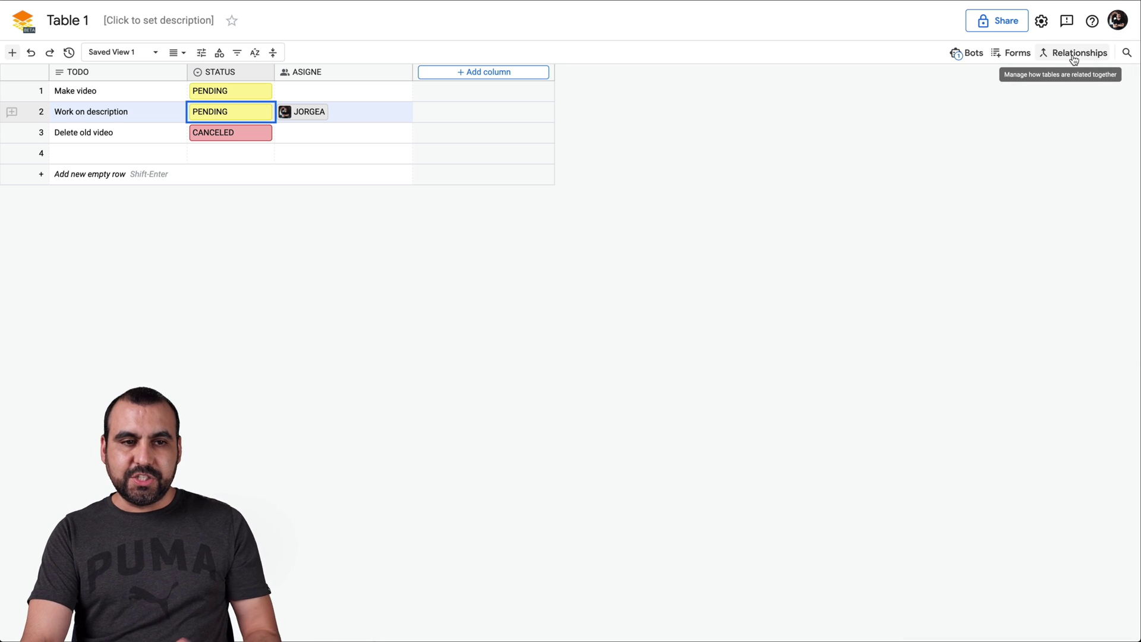
Open the New Simple Task Tracker workspace and land on its TODO list table.
left_click(30, 18)
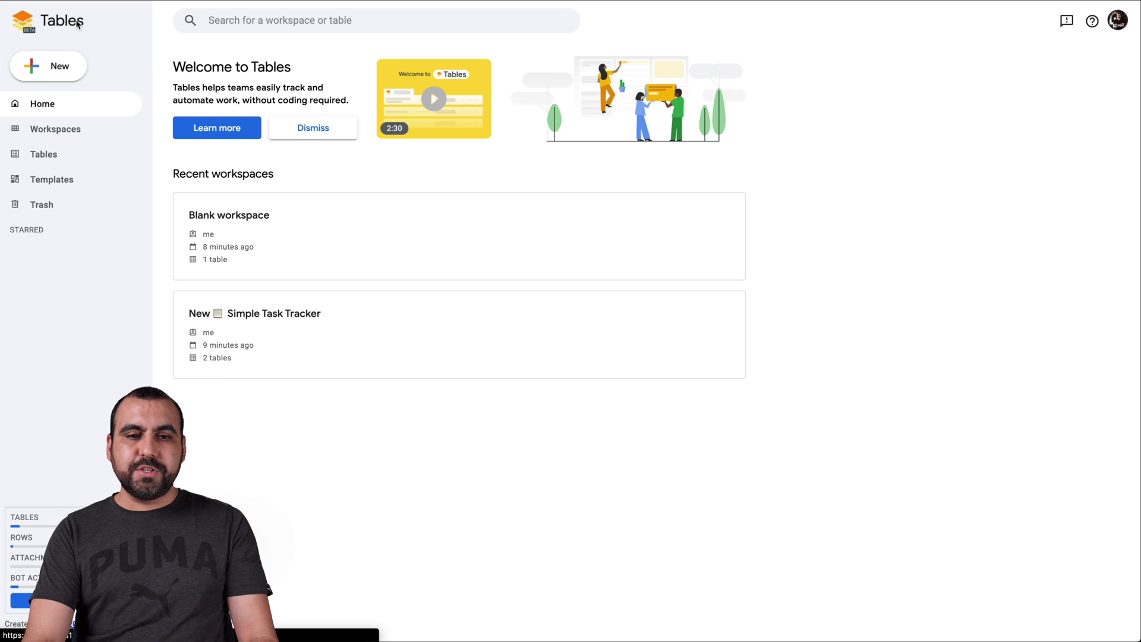
left_click(411, 334)
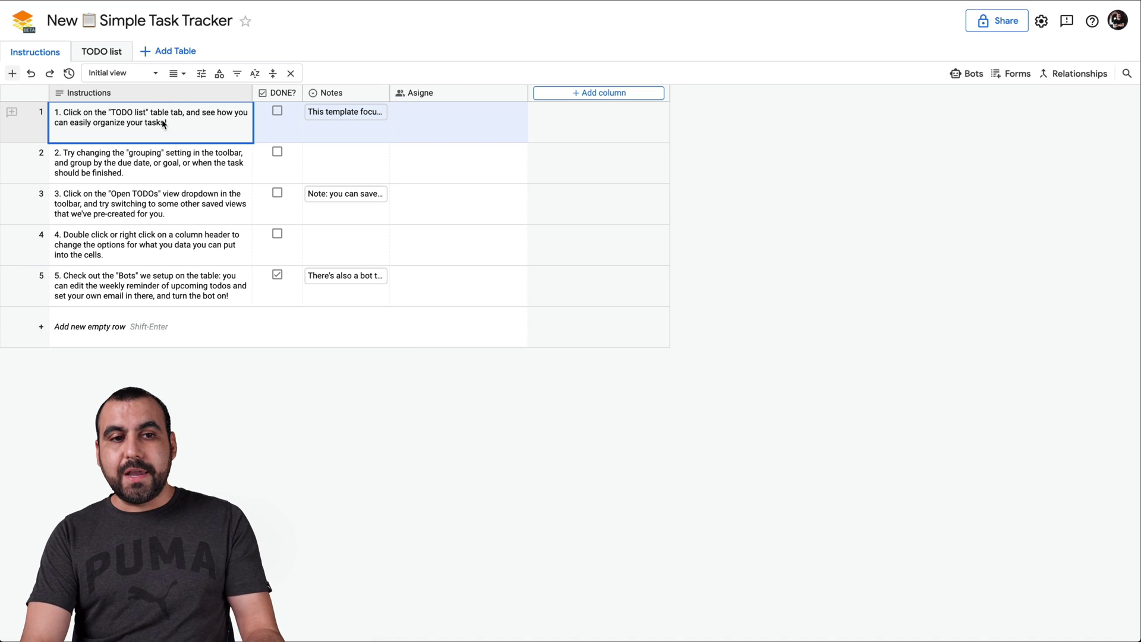
left_click(98, 52)
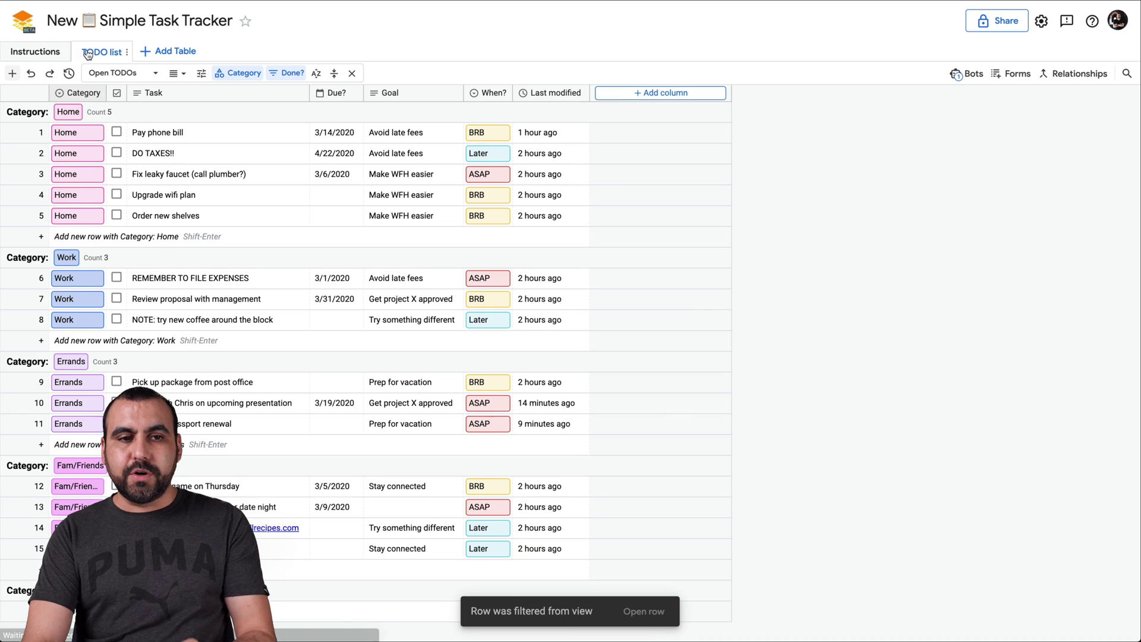
left_click(46, 51)
left_click(96, 51)
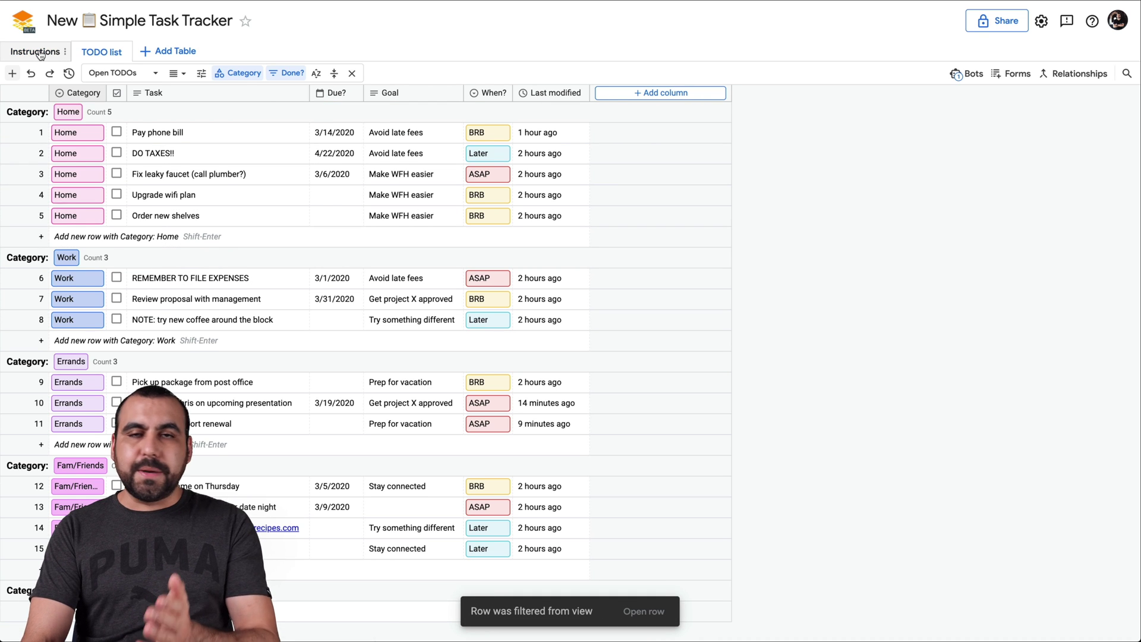
left_click(43, 51)
left_click(98, 52)
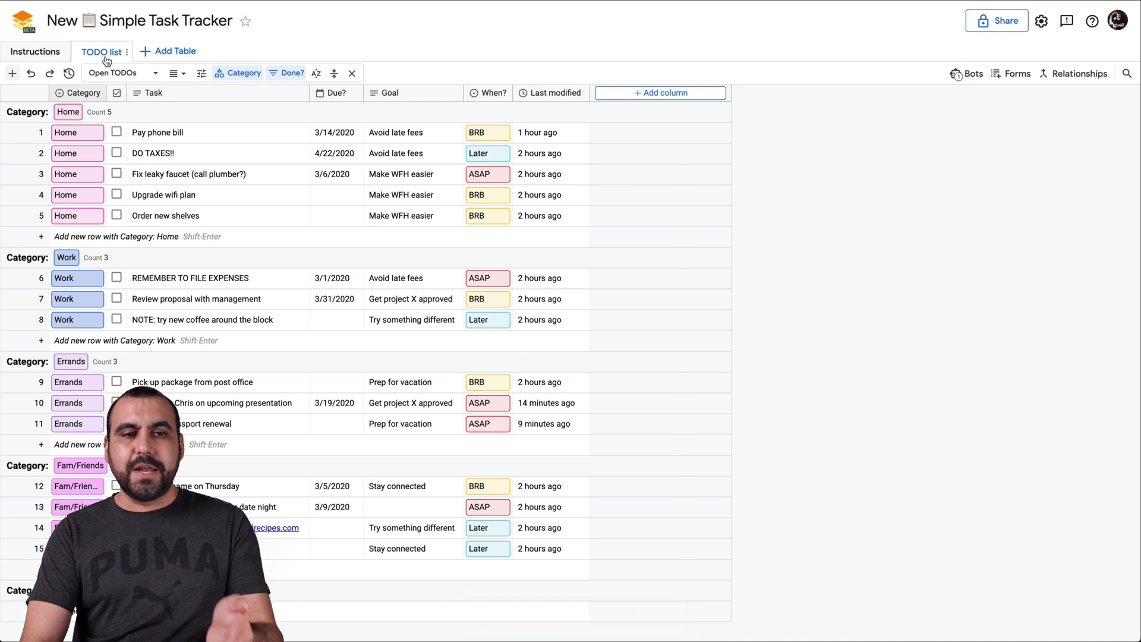